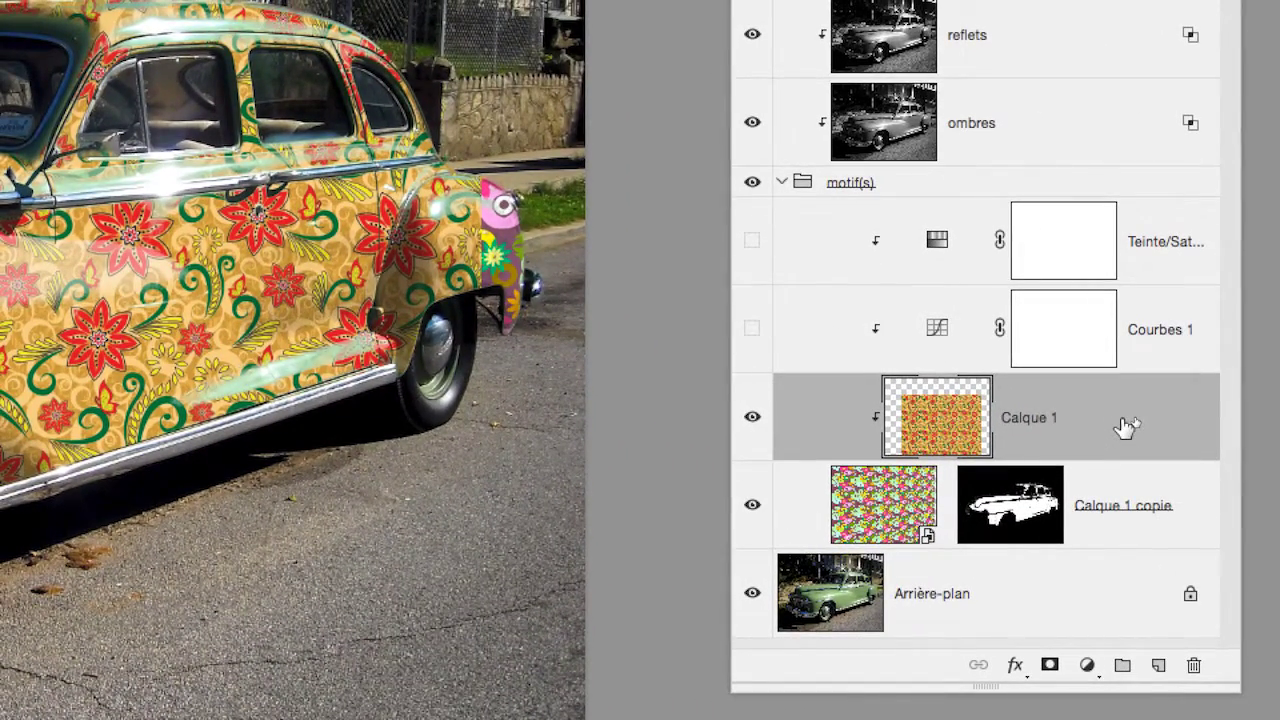
# - Convert the Calque 1 pattern layer to a smart object and transform it to about 157% scale and -50° rotation
pyautogui.rightClick(1125, 427)
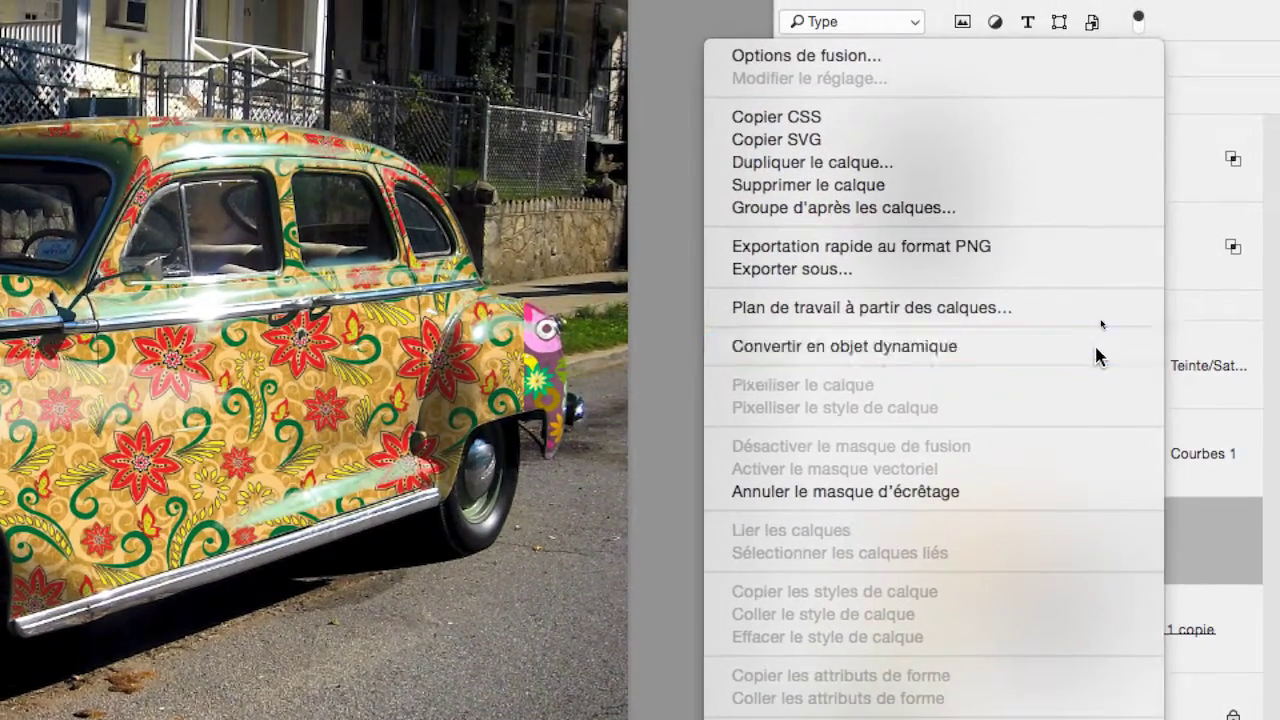
pyautogui.click(1100, 345)
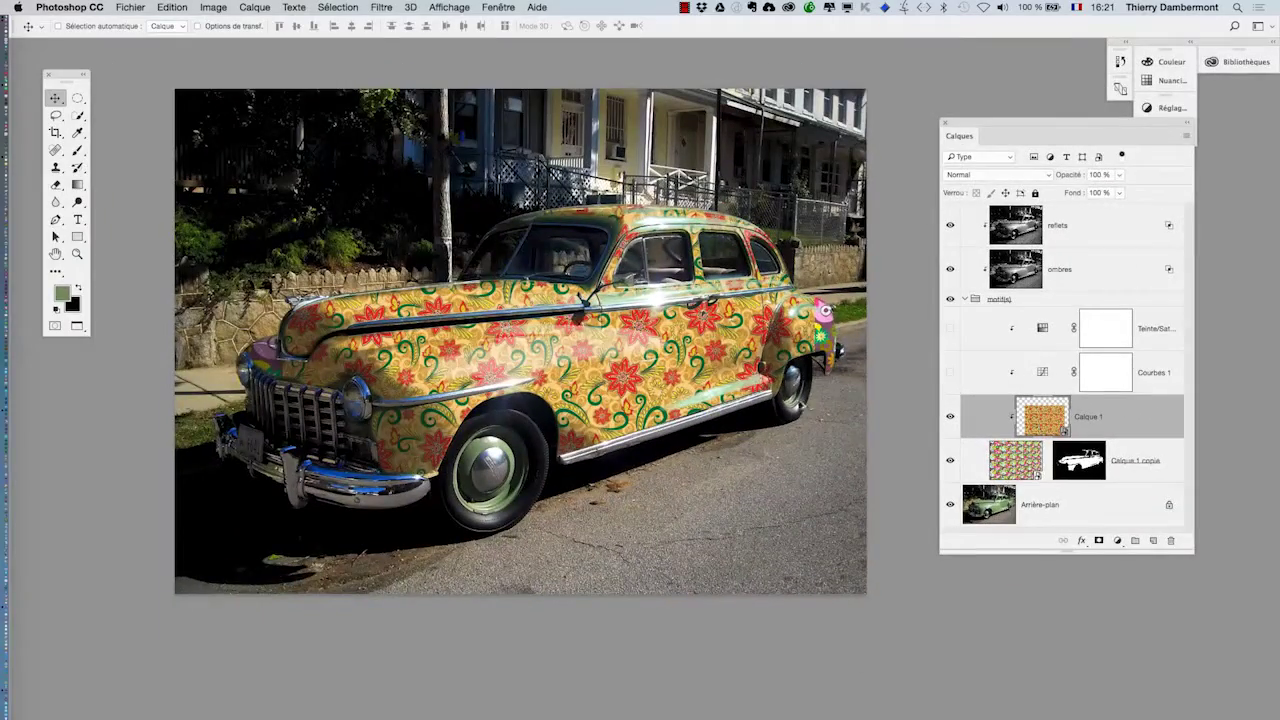
pyautogui.scroll(-3, 752, 402)
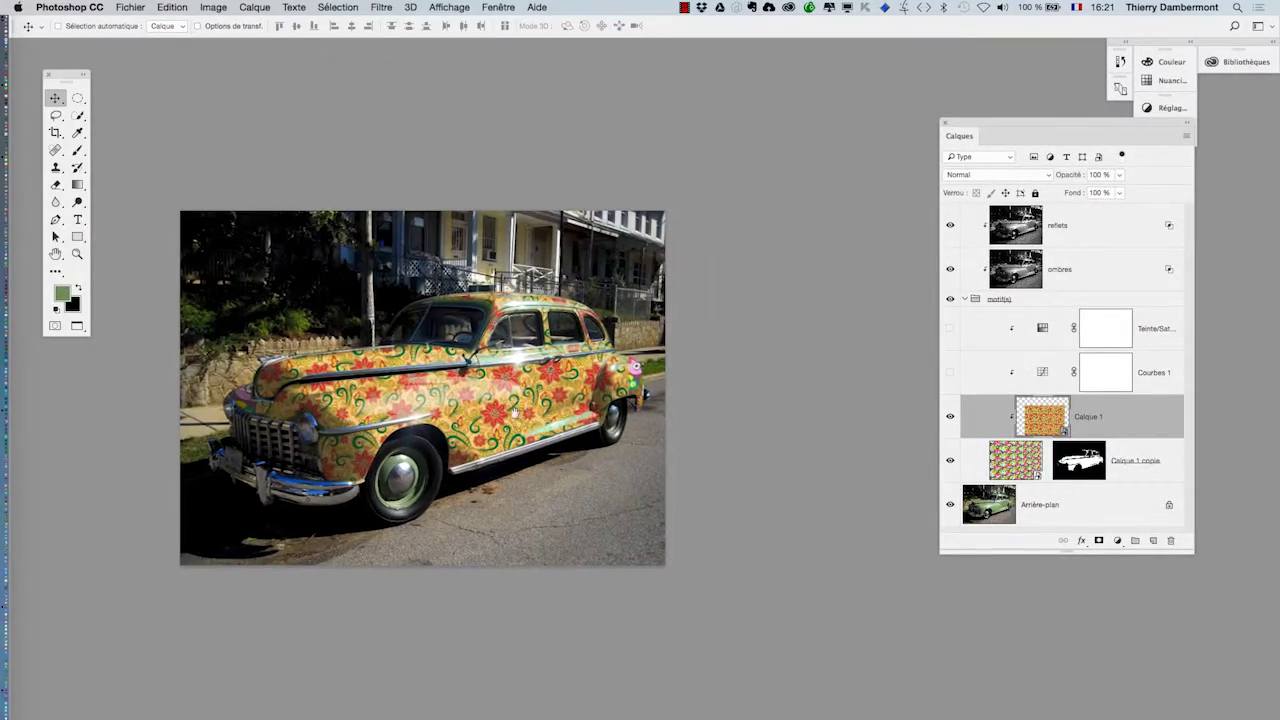
pyautogui.press('super+t')
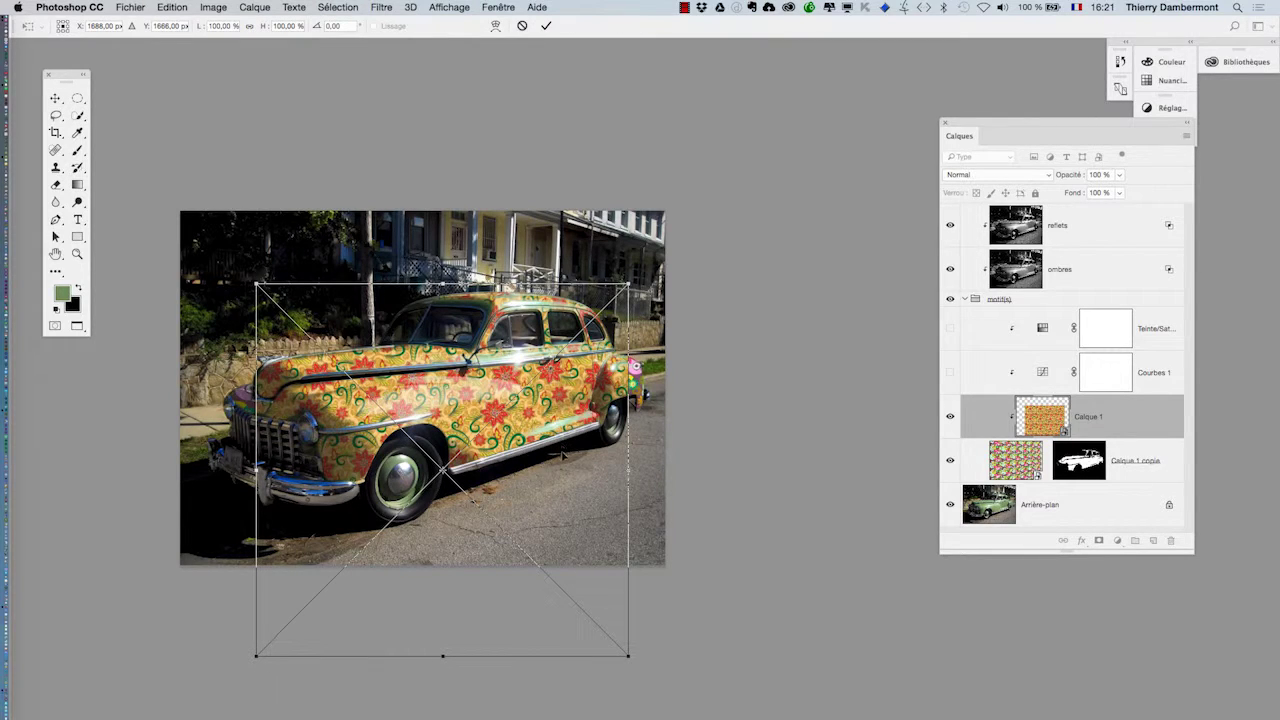
pyautogui.moveTo(628, 286); pyautogui.dragTo(740, 180)
pyautogui.moveTo(791, 277); pyautogui.dragTo(527, 138)
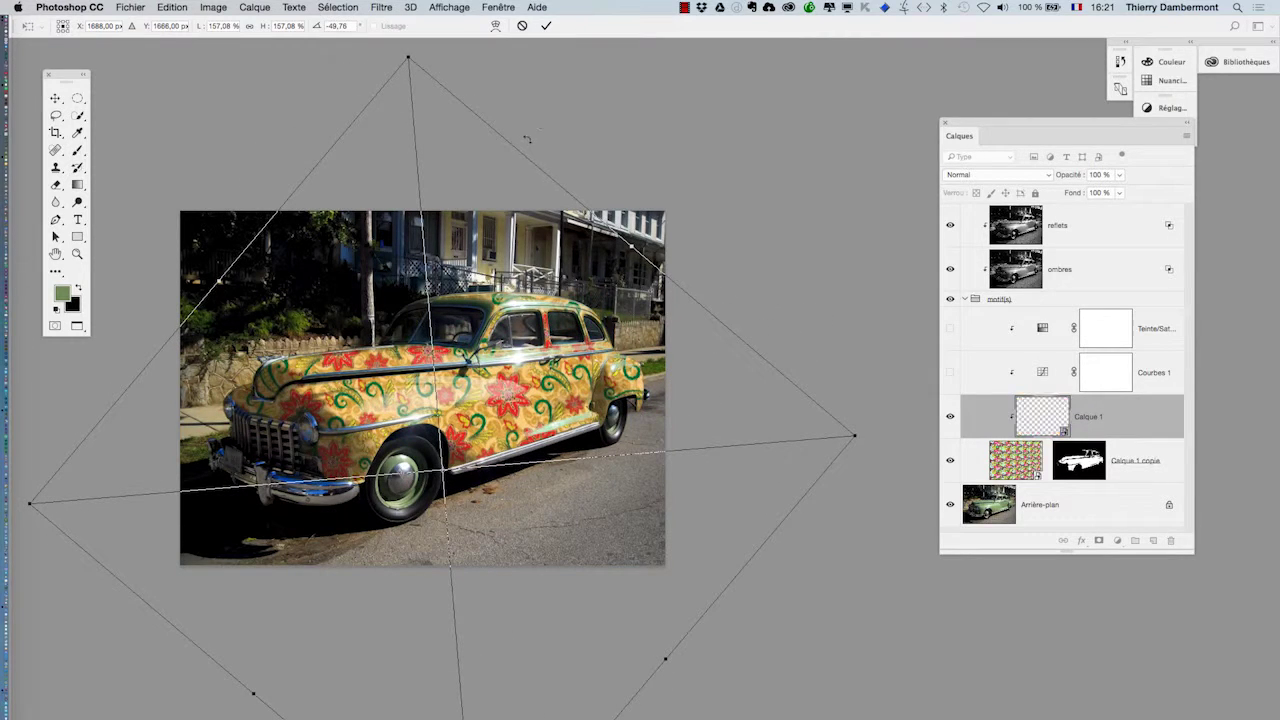
pyautogui.click(546, 25)
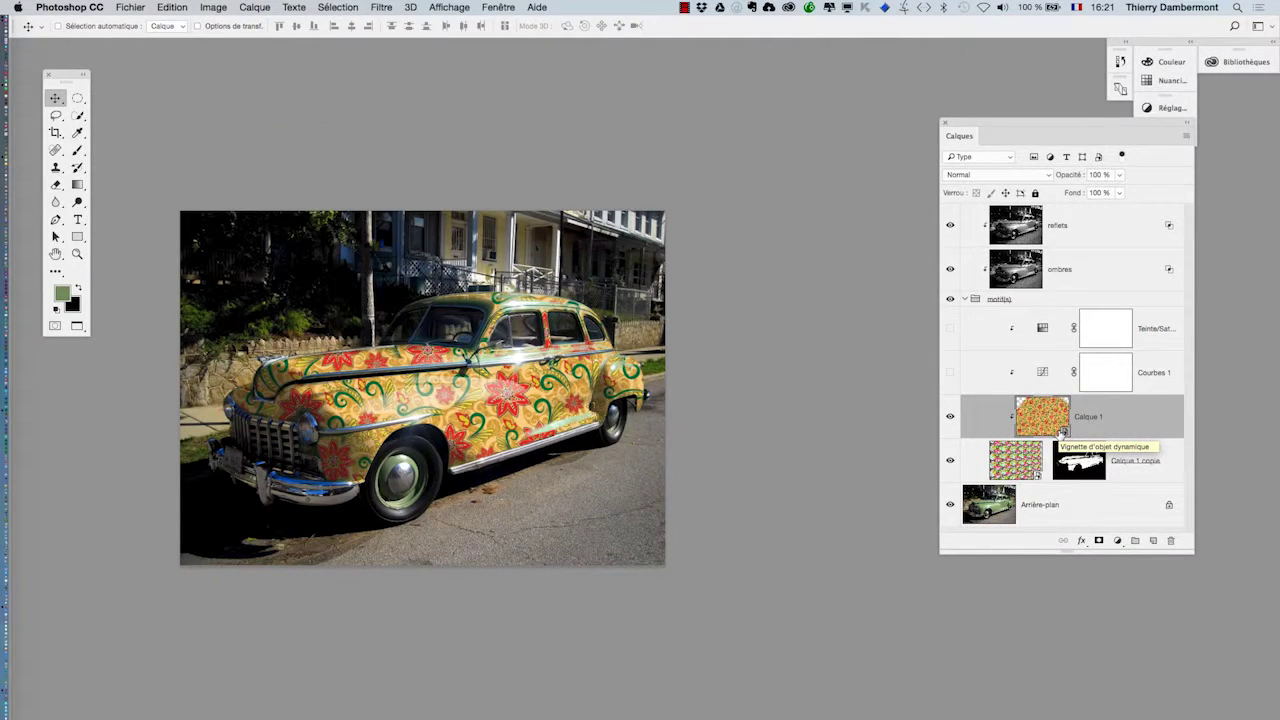
# - Hide the reflets and ombres layers and show them again to compare the car's shading
pyautogui.scroll(2, 257, 448)
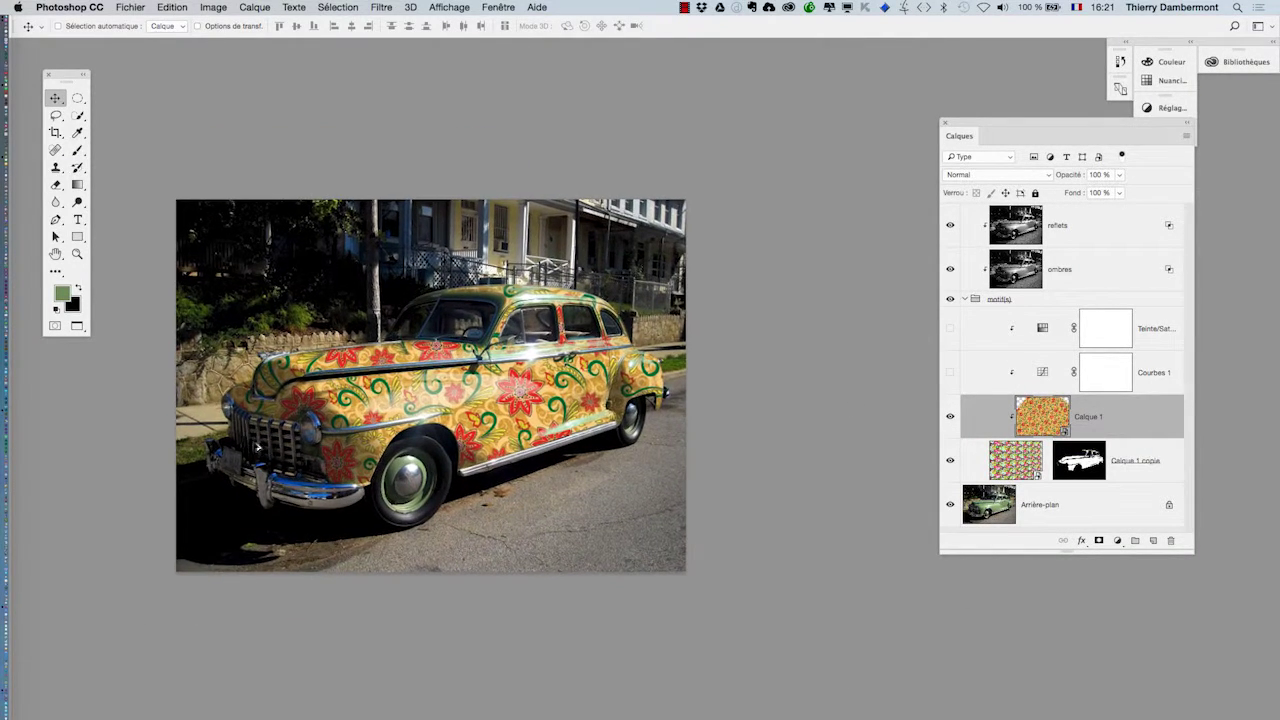
pyautogui.scroll(2, 257, 448)
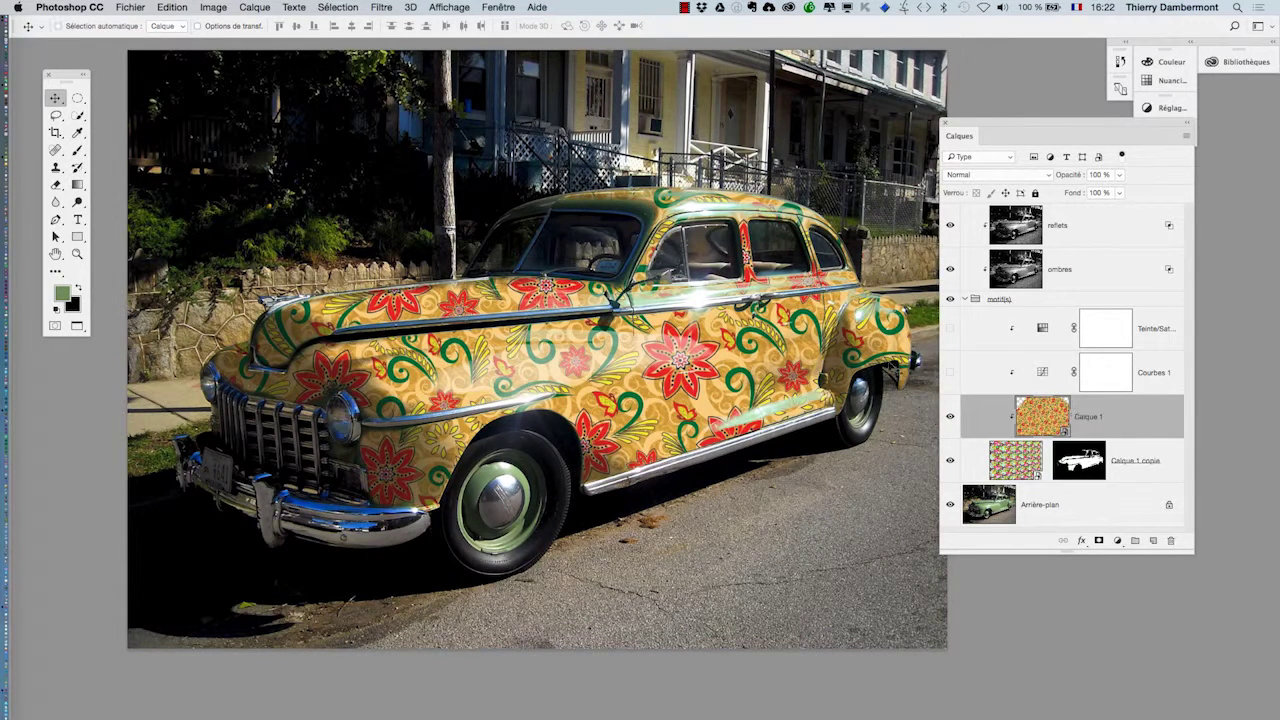
pyautogui.moveTo(950, 226); pyautogui.dragTo(948, 266)
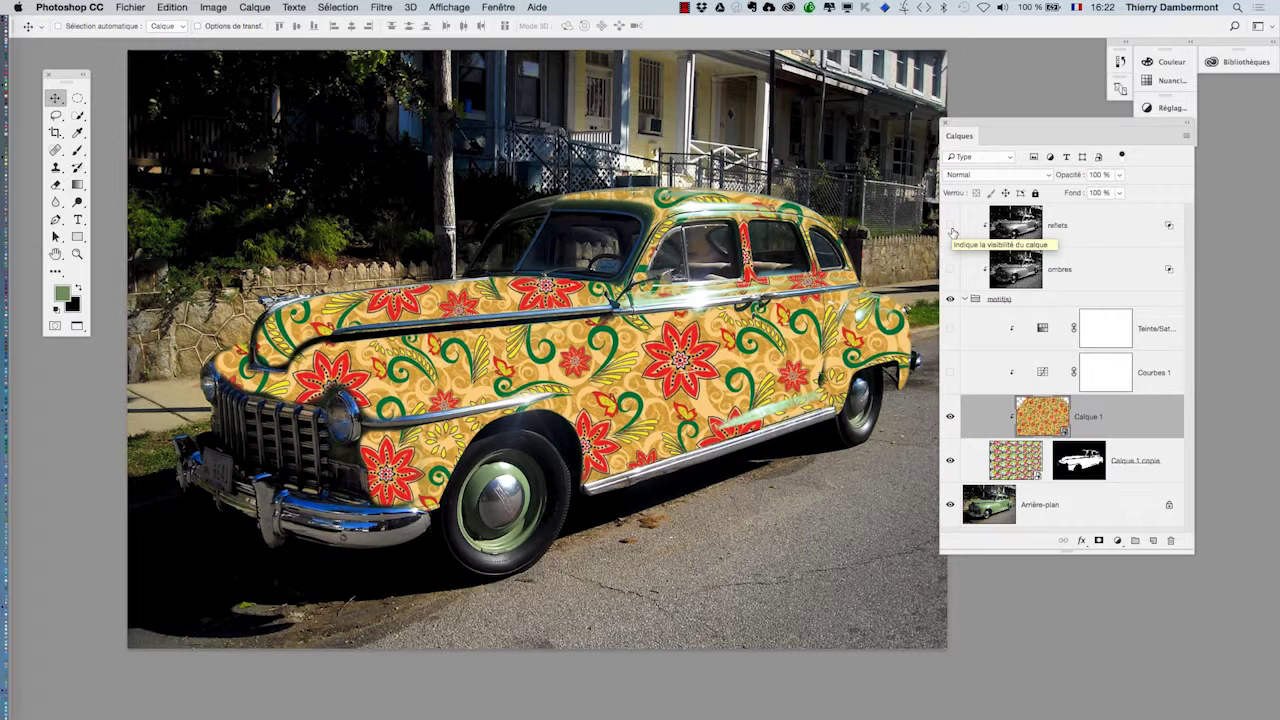
pyautogui.click(952, 230)
pyautogui.click(952, 230)
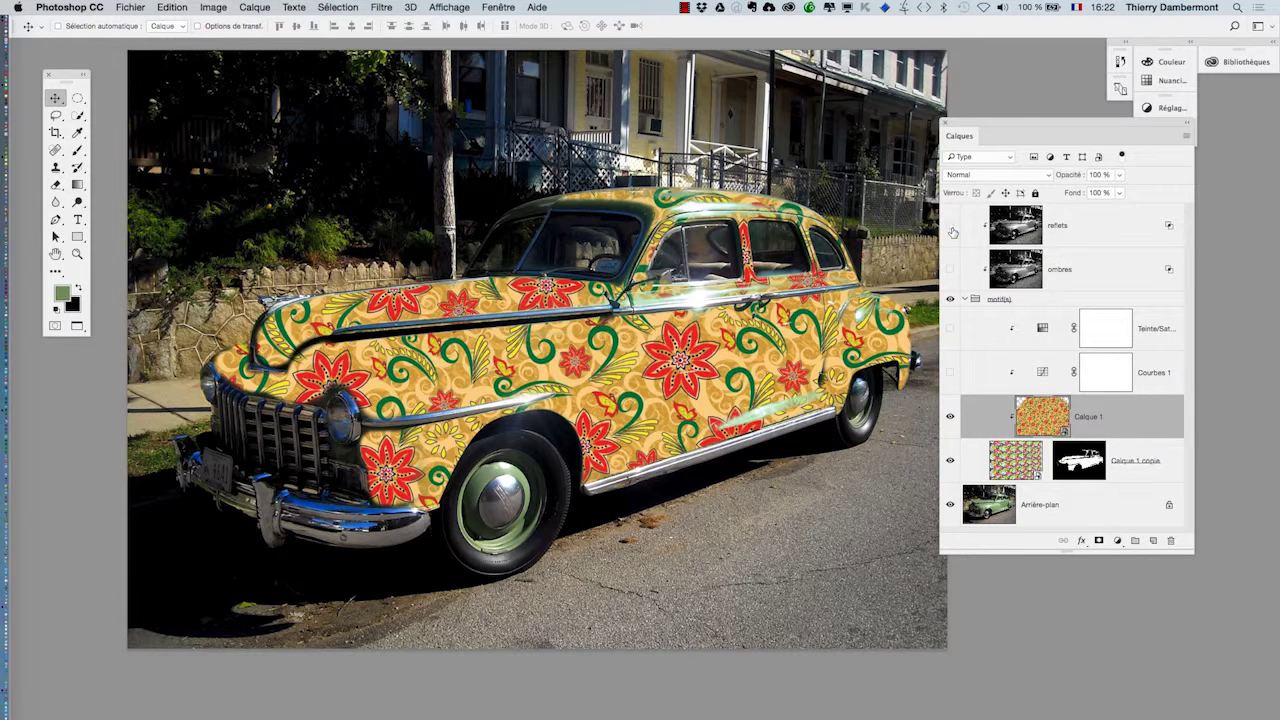
pyautogui.click(950, 270)
pyautogui.click(951, 226)
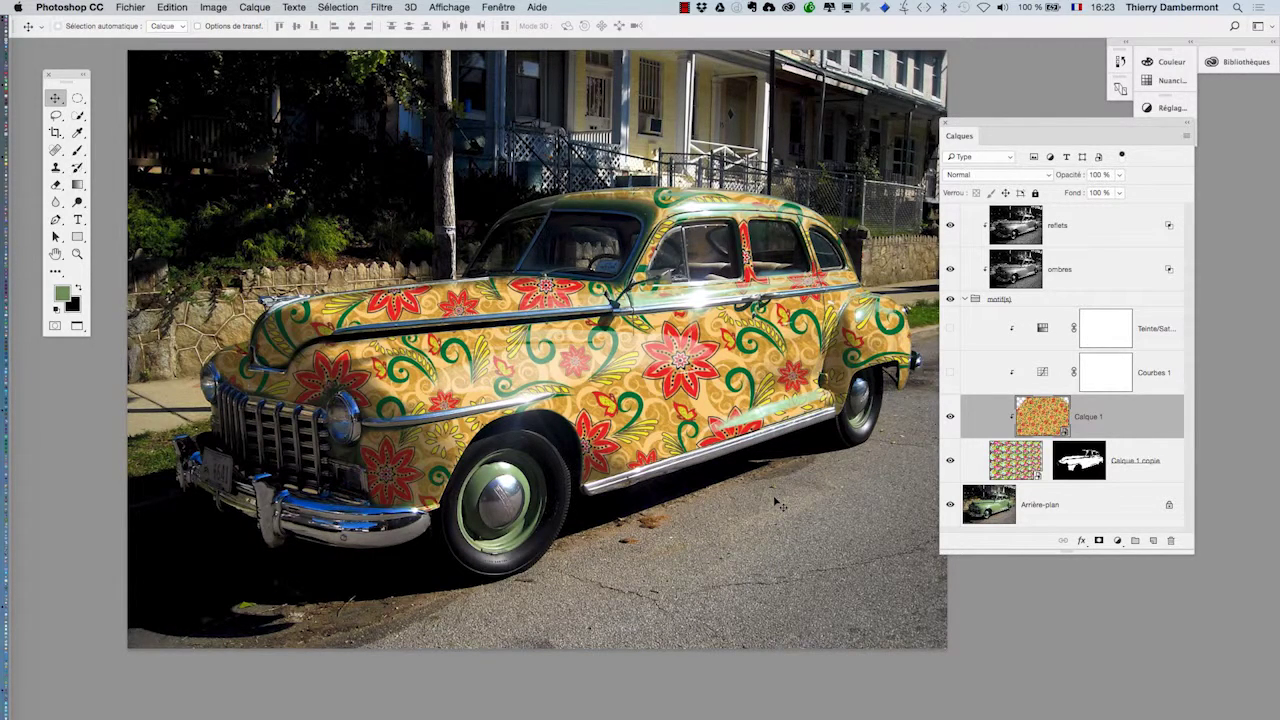
# - Try to distort the Calque 1 smart object's upper and lower corners with a free transform to follow the car's perspective
pyautogui.scroll(-3, 700, 483)
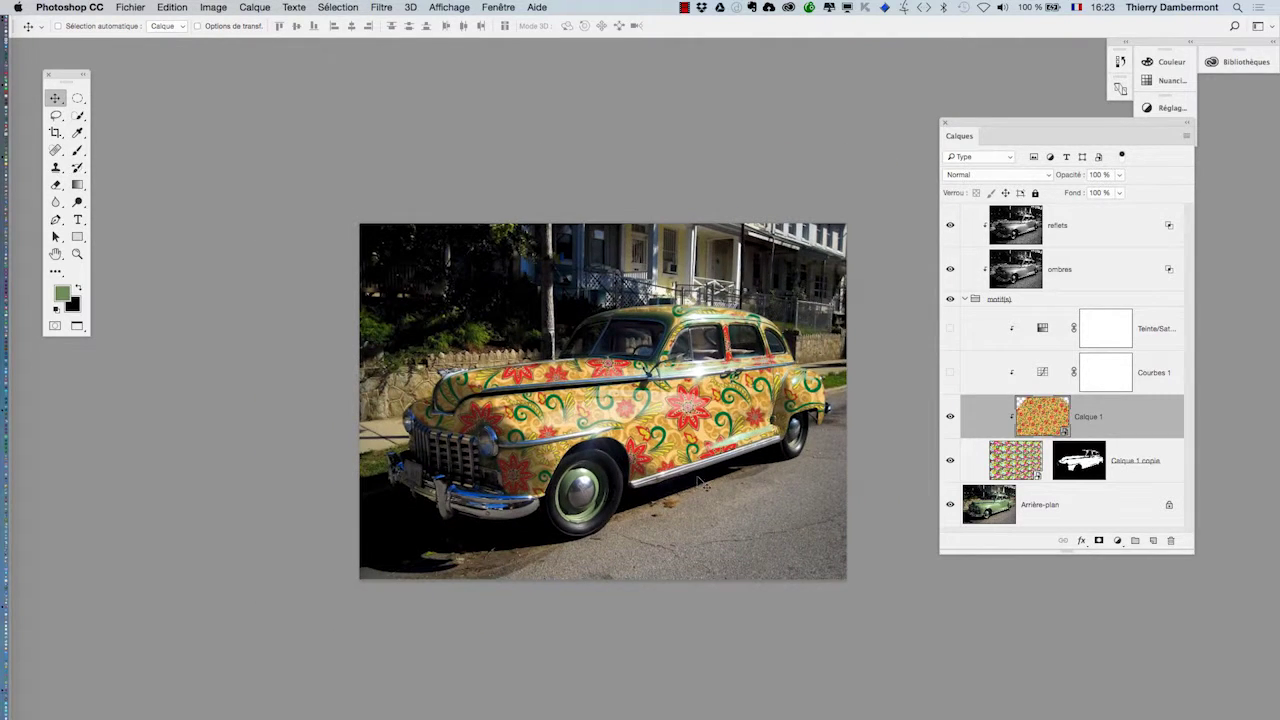
pyautogui.press('super+t')
pyautogui.scroll(-2, 692, 466)
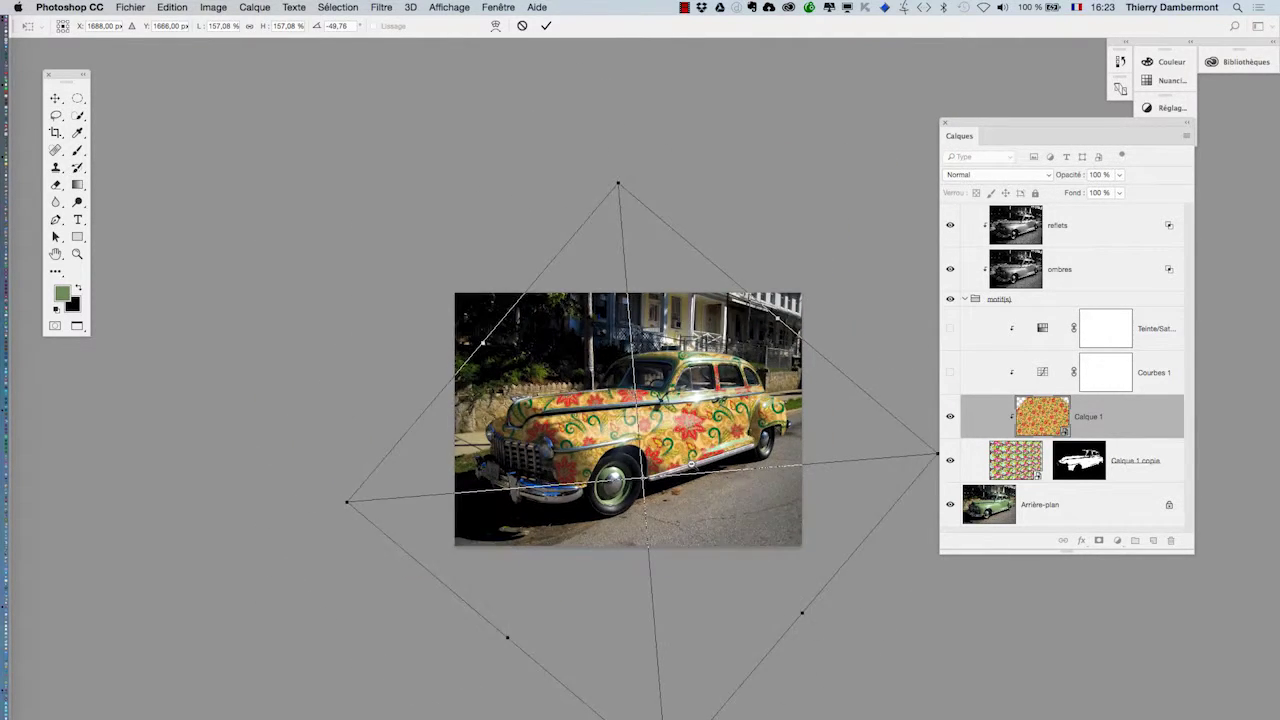
pyautogui.scroll(-2, 692, 462)
pyautogui.moveTo(673, 700); pyautogui.dragTo(693, 589)
pyautogui.moveTo(634, 243); pyautogui.dragTo(670, 286)
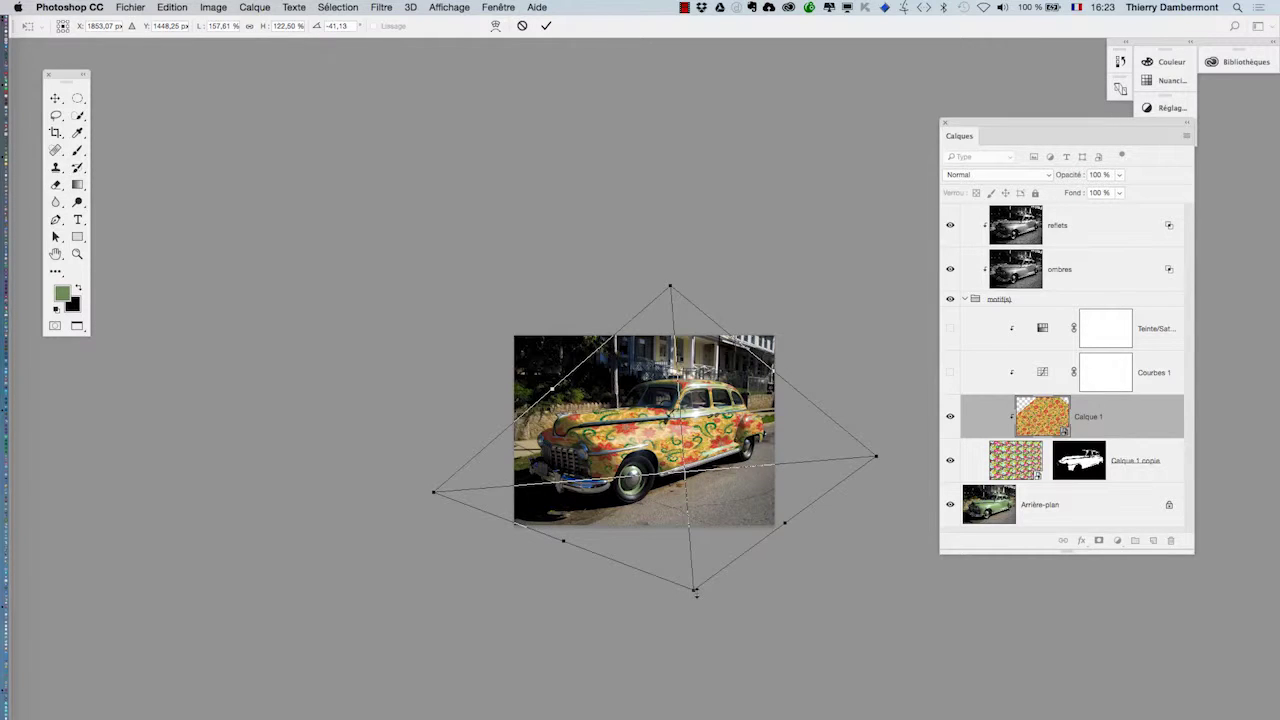
pyautogui.moveTo(693, 596); pyautogui.dragTo(669, 622)
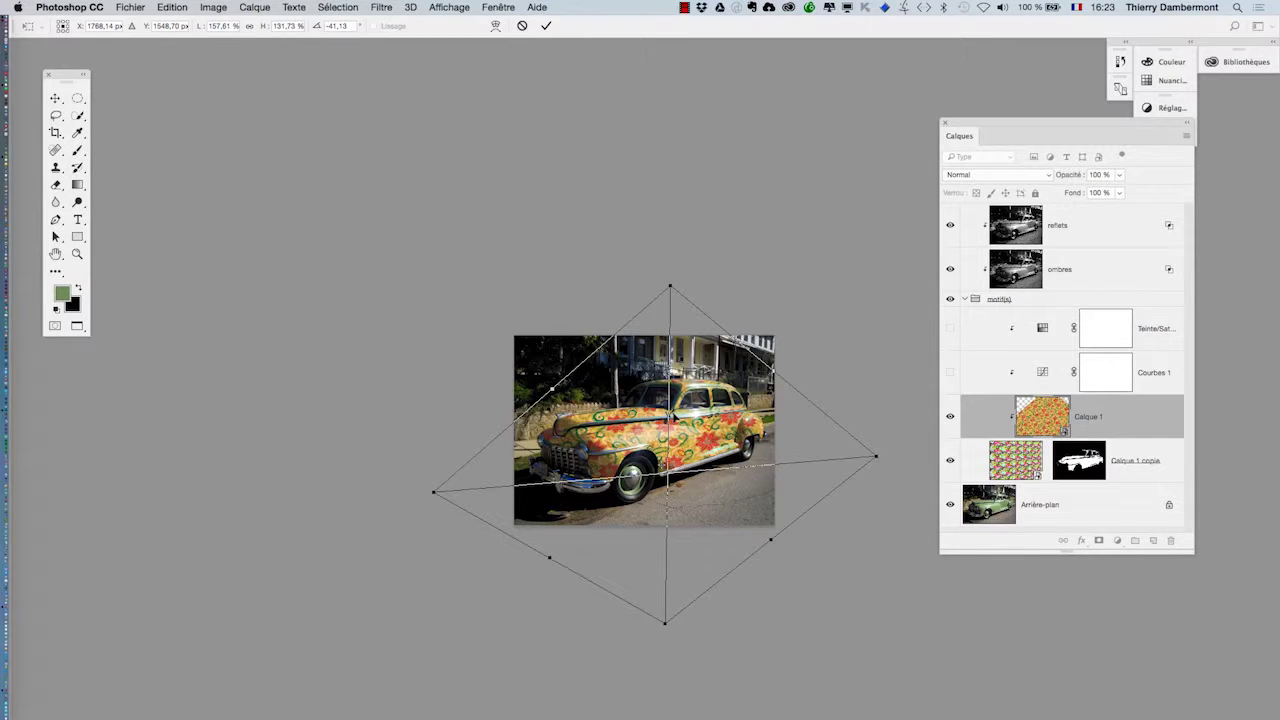
pyautogui.moveTo(675, 290); pyautogui.dragTo(698, 294)
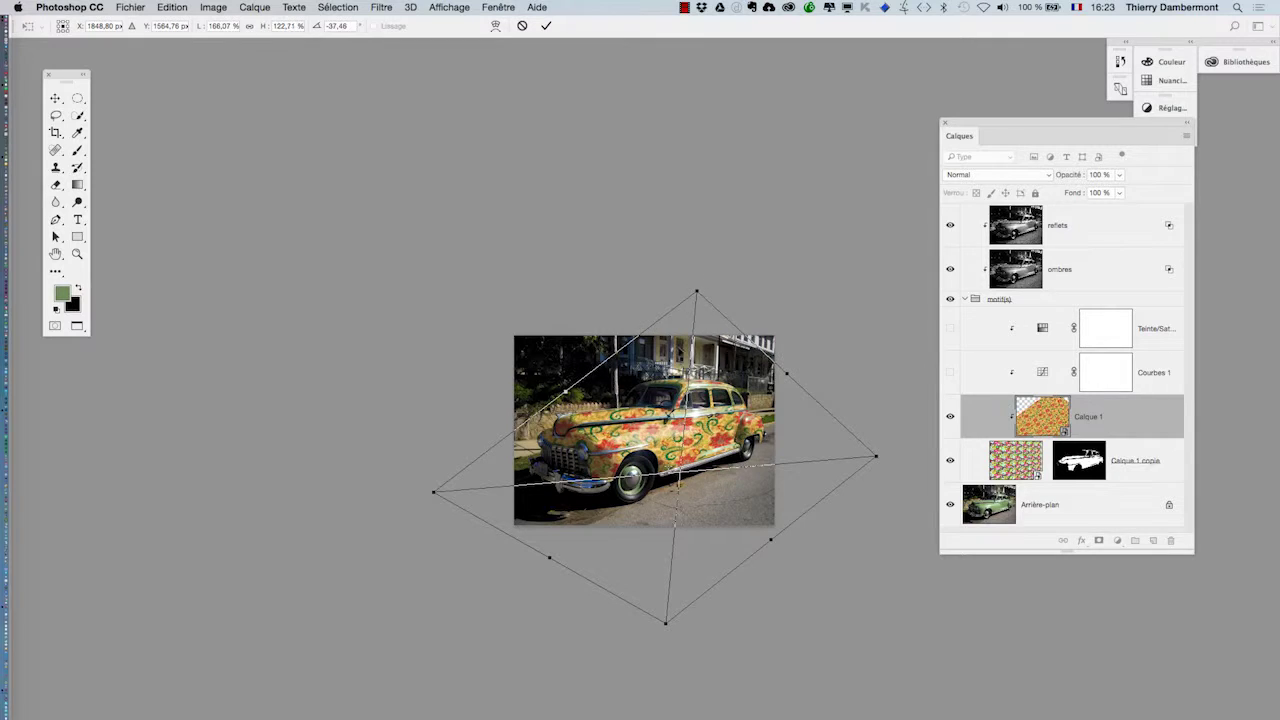
pyautogui.scroll(5, 700, 442)
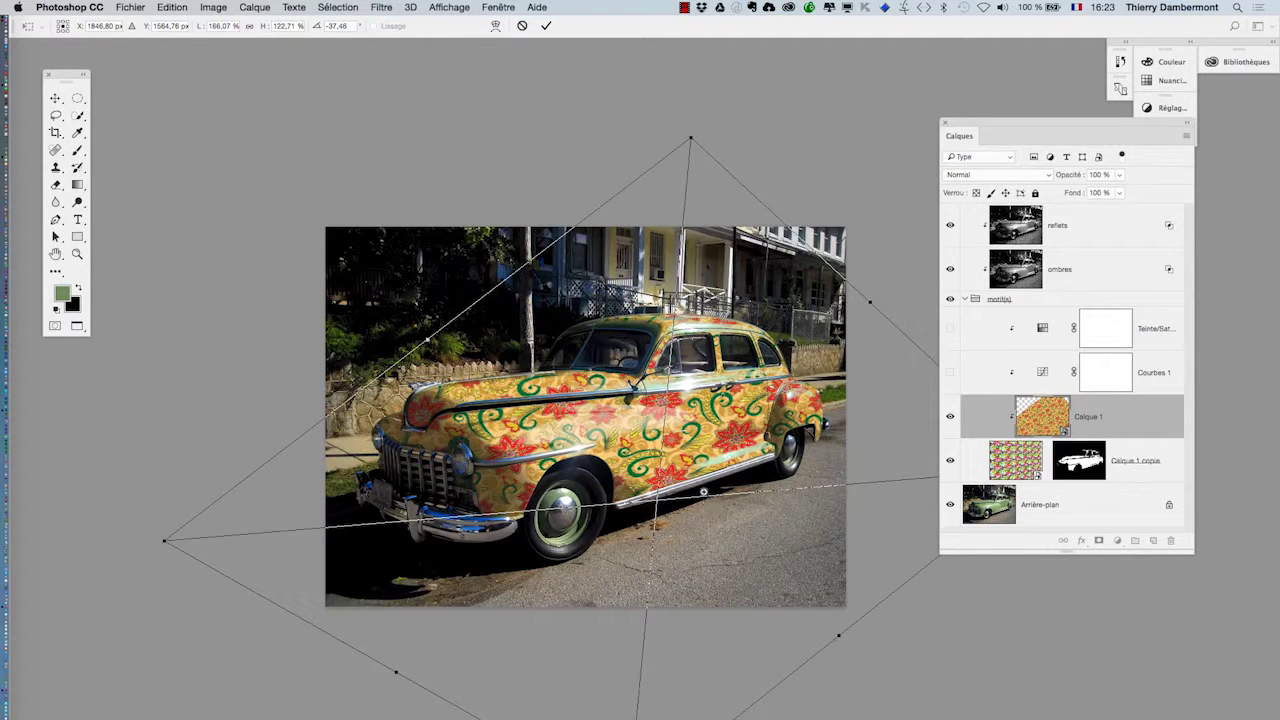
pyautogui.press('Return')
# - Set the Calque 1 layer's blend mode to Densité couleur +
pyautogui.scroll(-3, 677, 302)
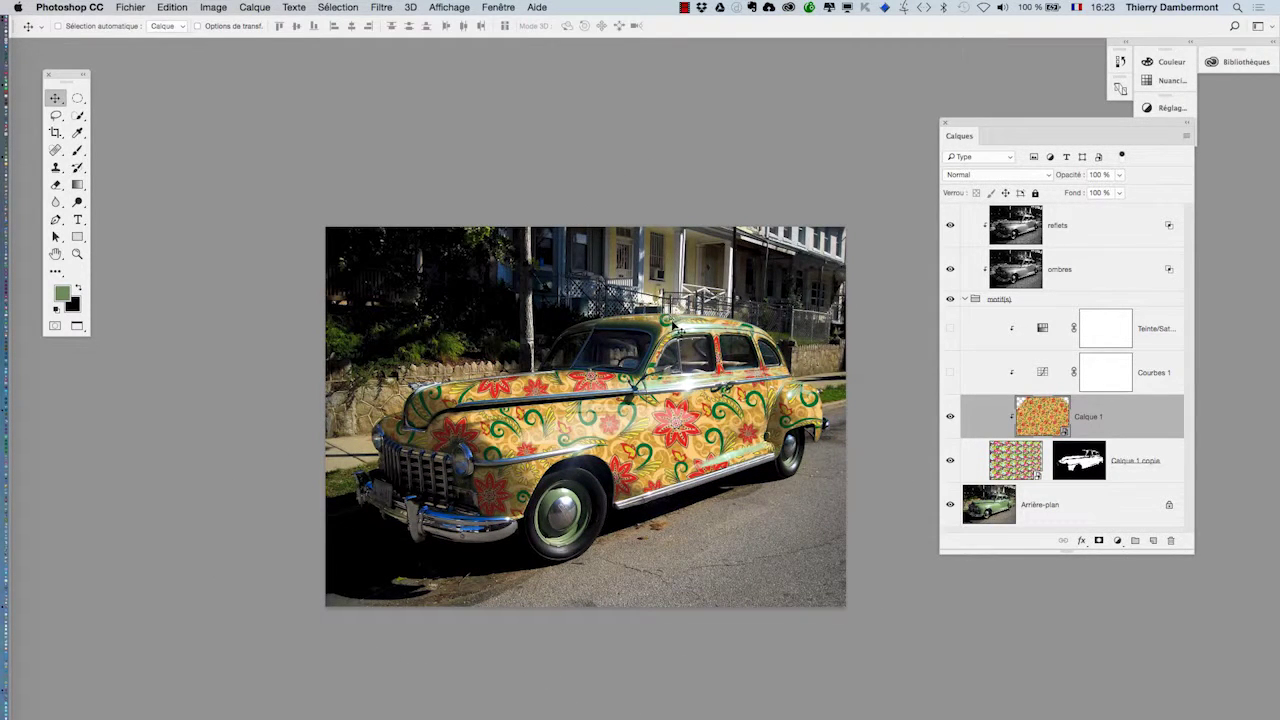
pyautogui.scroll(-2, 696, 424)
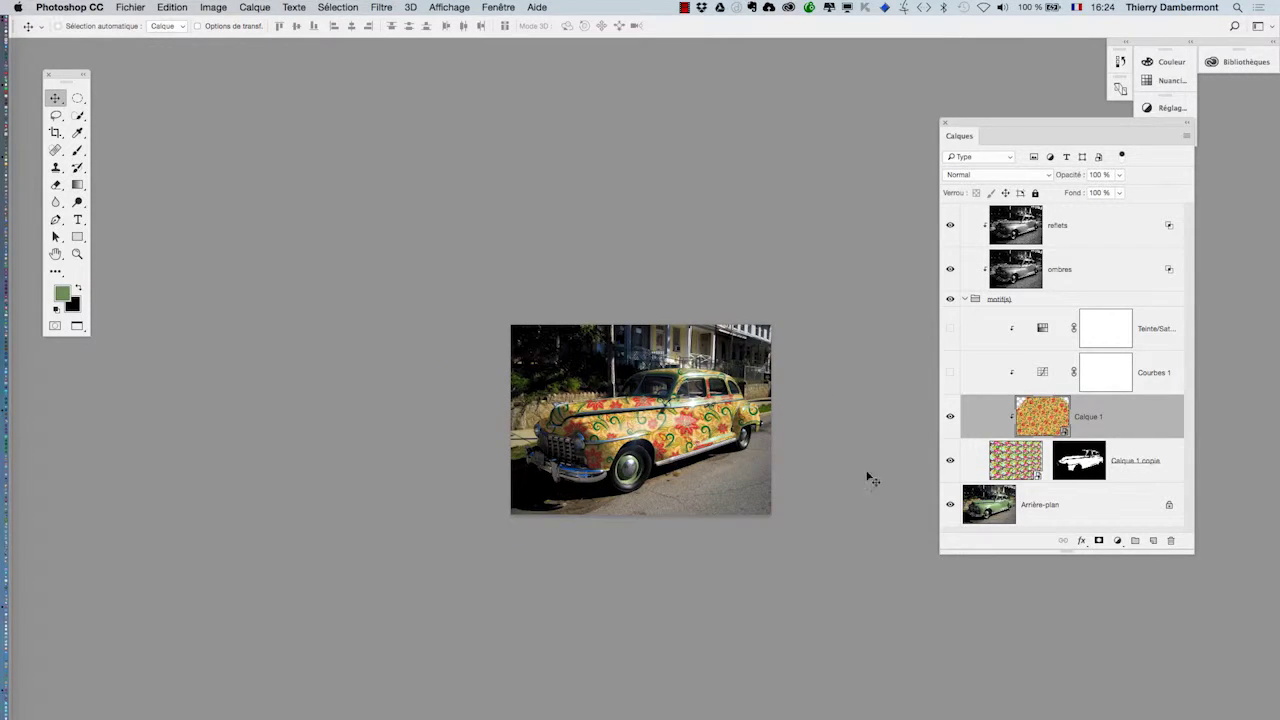
pyautogui.scroll(4, 757, 447)
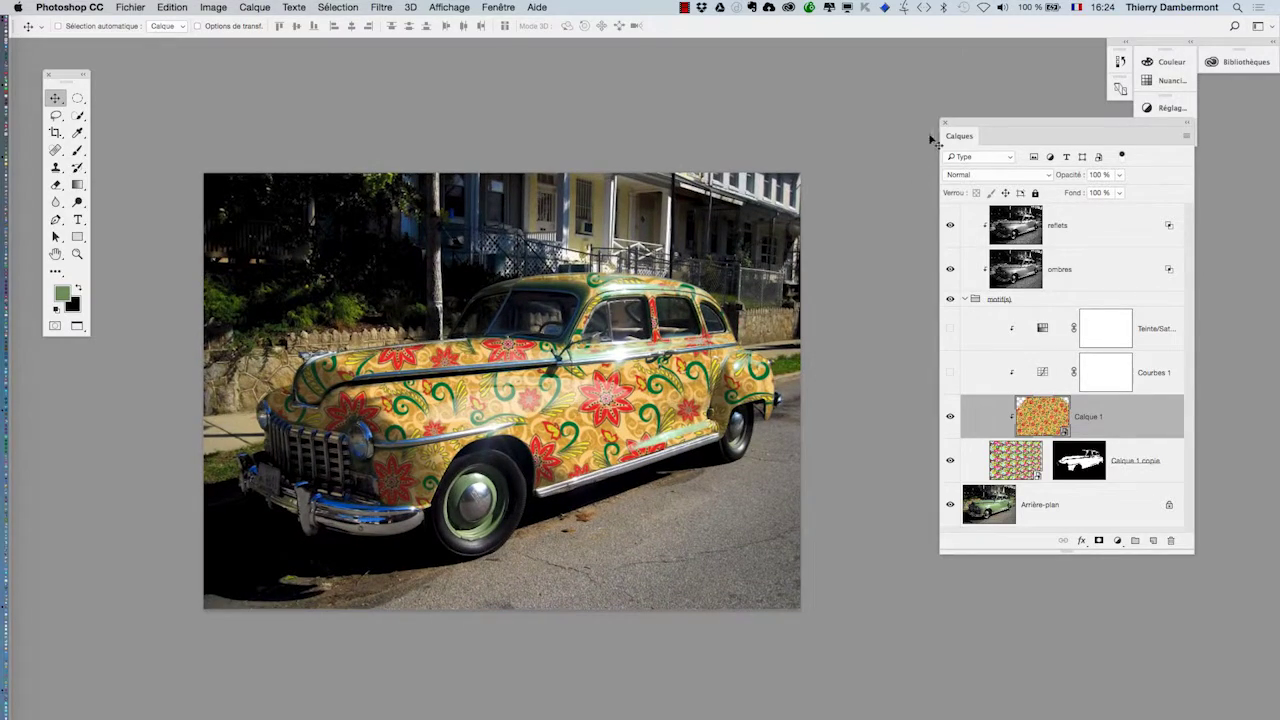
pyautogui.moveTo(975, 129); pyautogui.dragTo(882, 132)
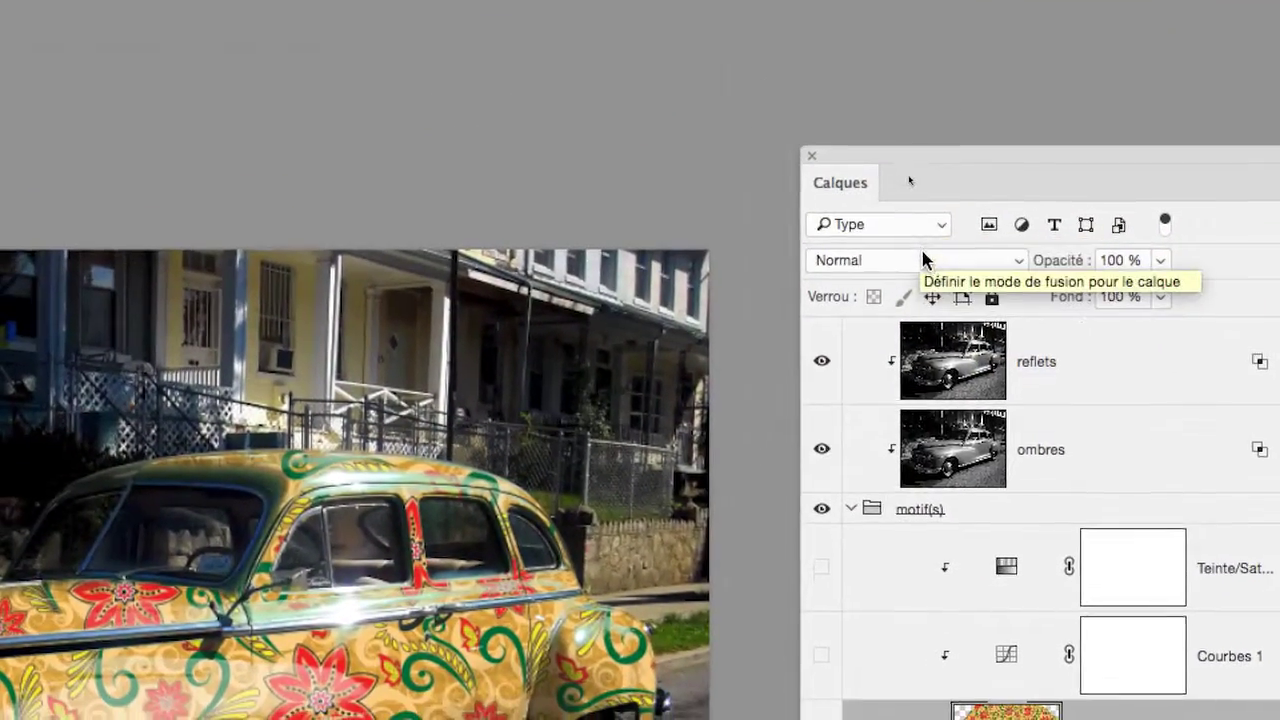
pyautogui.click(925, 258)
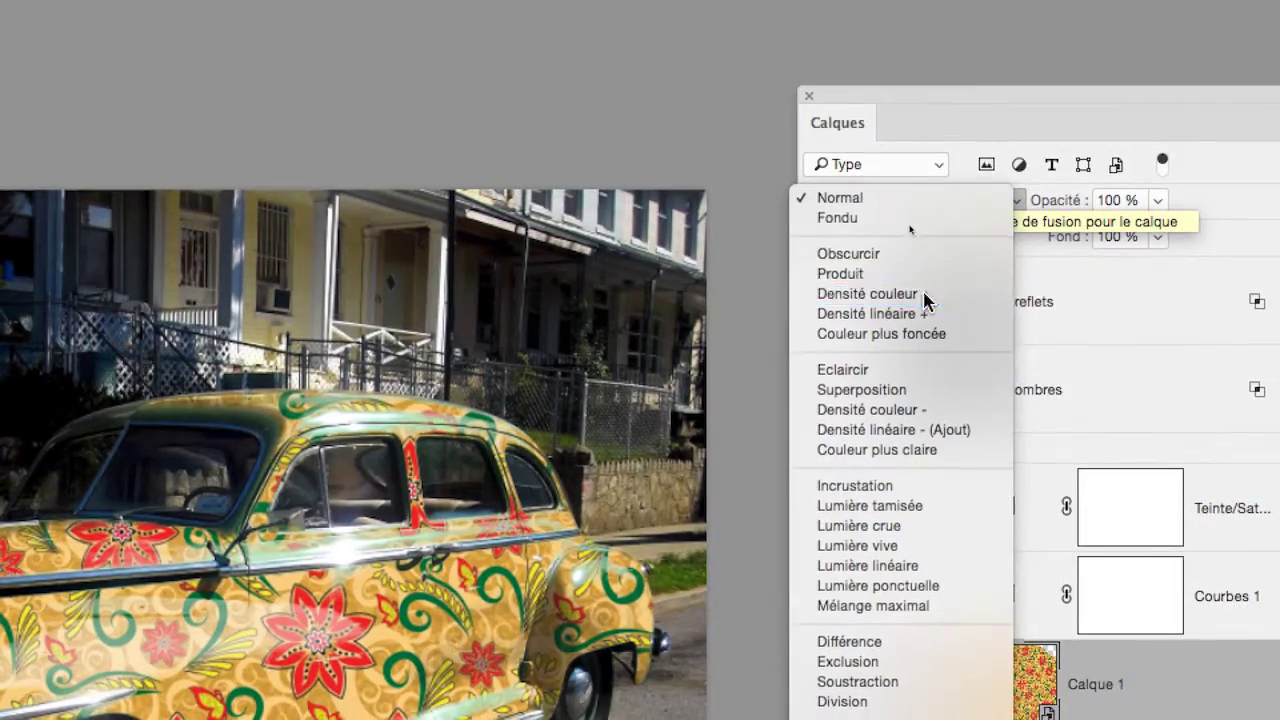
pyautogui.click(922, 294)
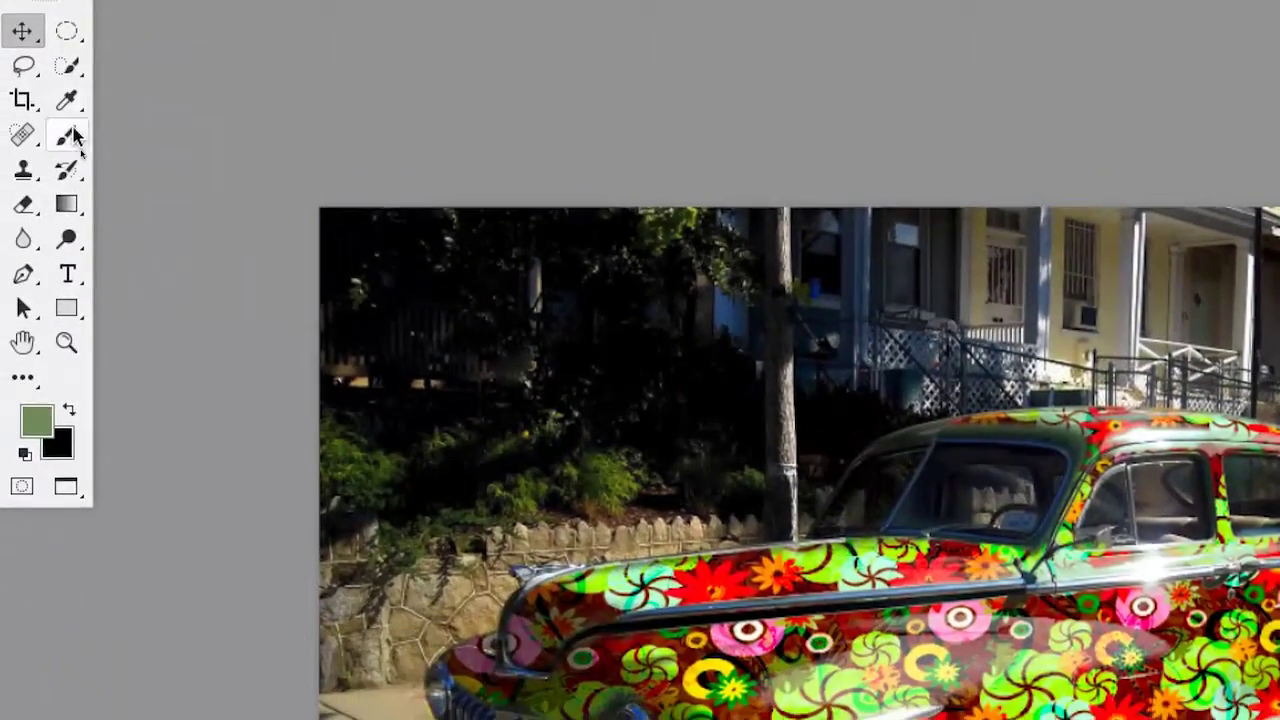
# - With the Move tool active, step Calque 1's blend mode forward from Densité couleur + to Superposition
pyautogui.click(44, 160)
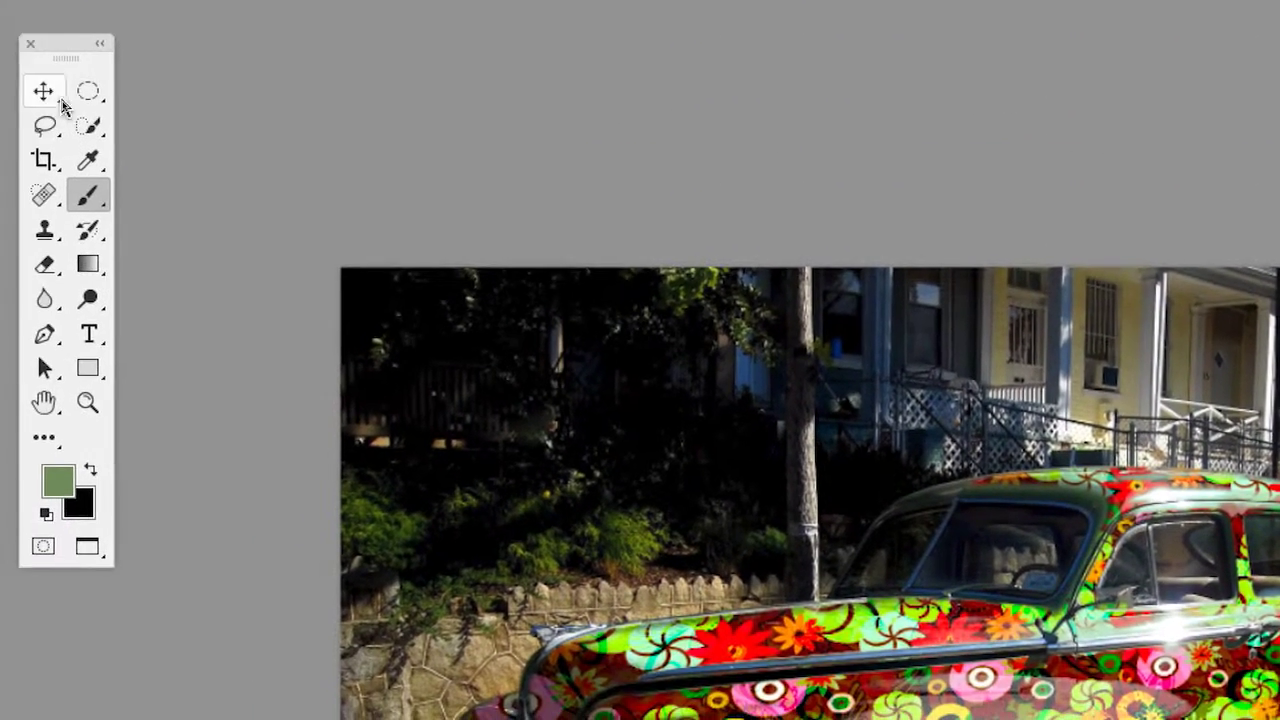
pyautogui.click(55, 97)
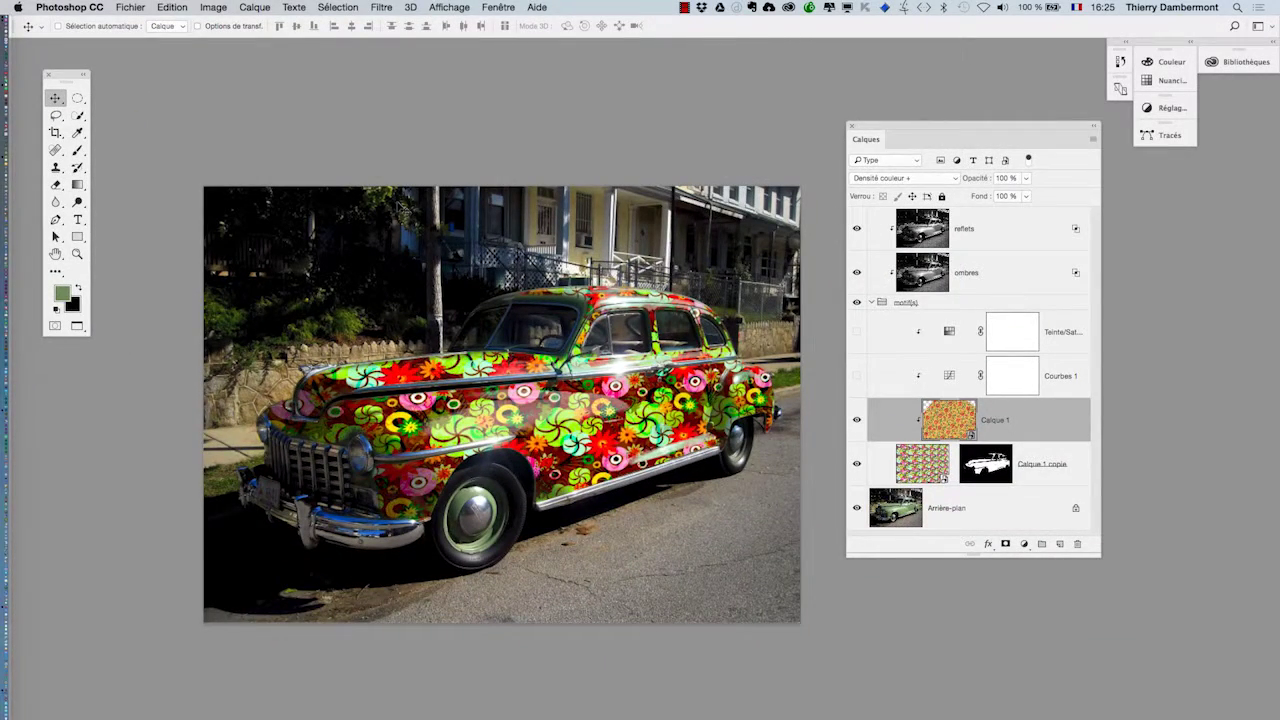
pyautogui.hotkey('shift', '+')
pyautogui.hotkey('shift', '+')
pyautogui.hotkey('shift', '+')
pyautogui.hotkey('shift', '+')
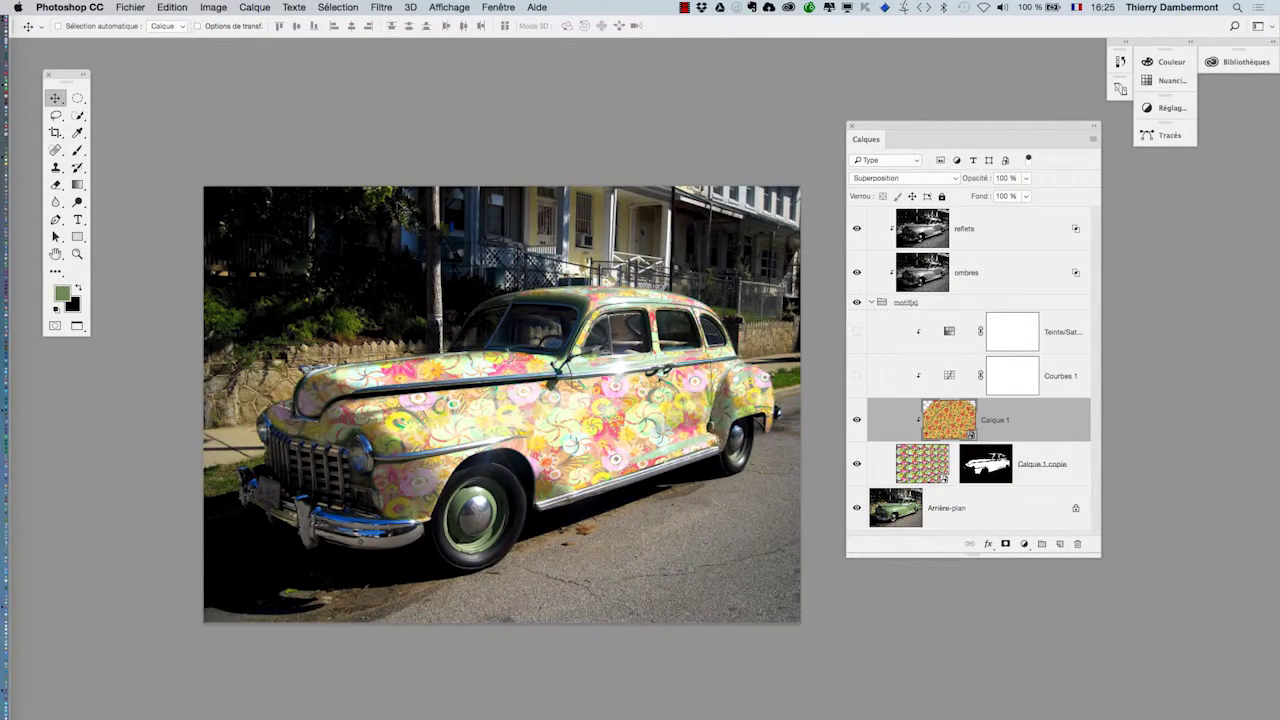
# - Move the layers panel clear of the photo and step Calque 1's blend mode back from Superposition to Normal
pyautogui.moveTo(879, 127); pyautogui.dragTo(1009, 149)
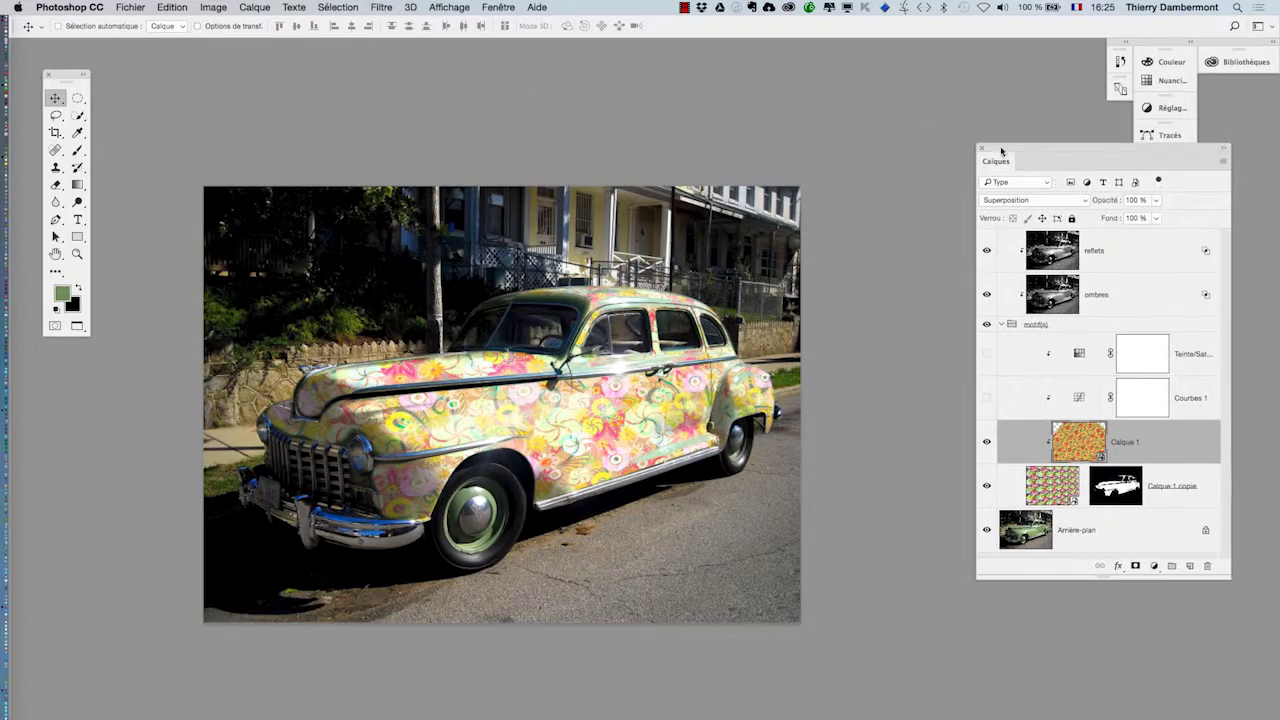
pyautogui.hotkey('shift', '-')
pyautogui.hotkey('shift', '-')
pyautogui.scroll(2, 567, 387)
pyautogui.hotkey('shift', '-')
pyautogui.hotkey('shift', '-')
pyautogui.hotkey('shift', '-')
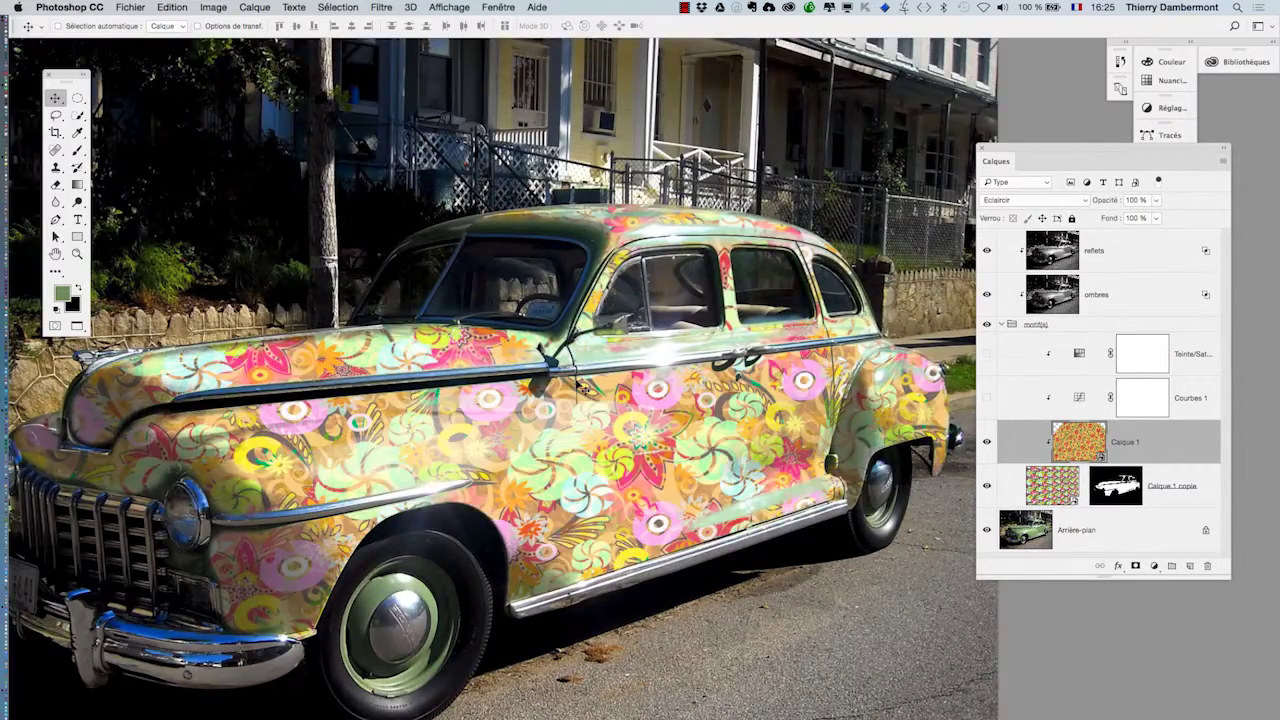
pyautogui.hotkey('shift', '-')
pyautogui.hotkey('shift', '-')
pyautogui.hotkey('shift', '-')
pyautogui.hotkey('shift', '-')
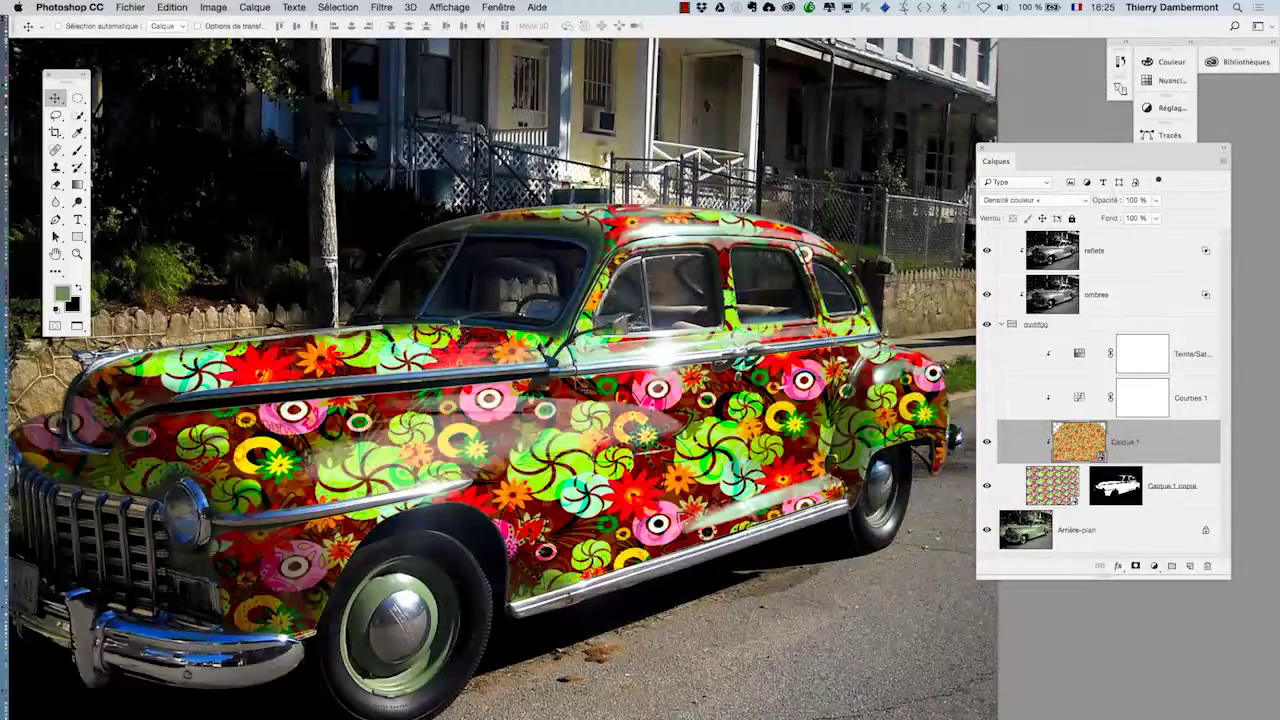
pyautogui.hotkey('shift', '-')
pyautogui.hotkey('shift', '-')
pyautogui.hotkey('shift', '-')
pyautogui.hotkey('shift', '-')
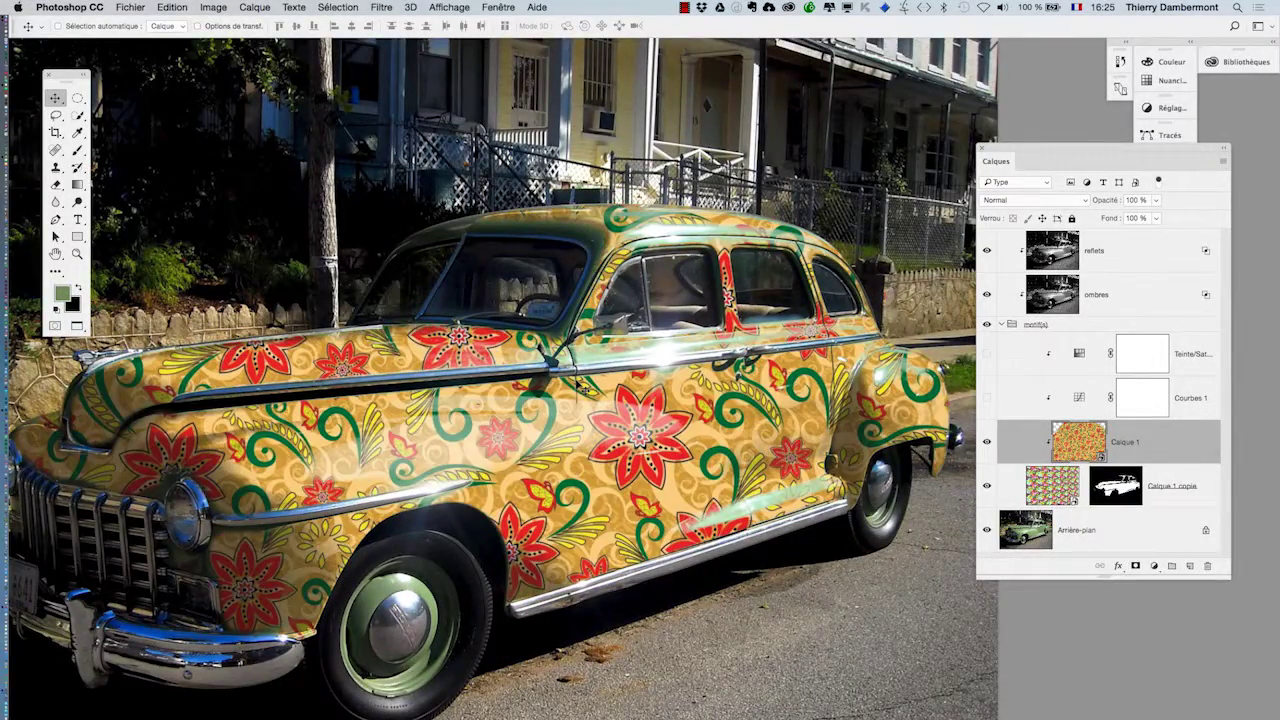
# - Step Calque 1's blend mode backward from Normal through Luminosité, Teinte, Exclusion and Lumière ponctuelle to Lumière tamisée
pyautogui.hotkey('shift', '+')
pyautogui.hotkey('shift', '-')
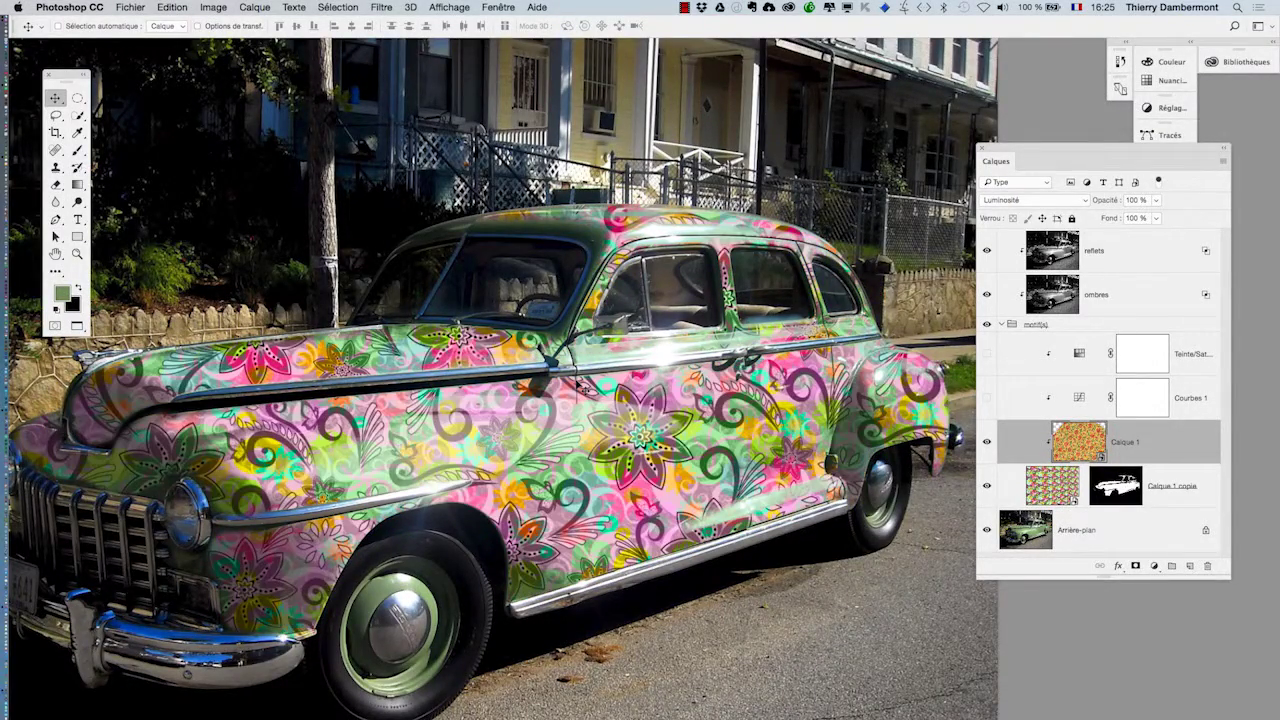
pyautogui.hotkey('shift', '-')
pyautogui.hotkey('shift', '-')
pyautogui.hotkey('shift', '-')
pyautogui.hotkey('shift', '-')
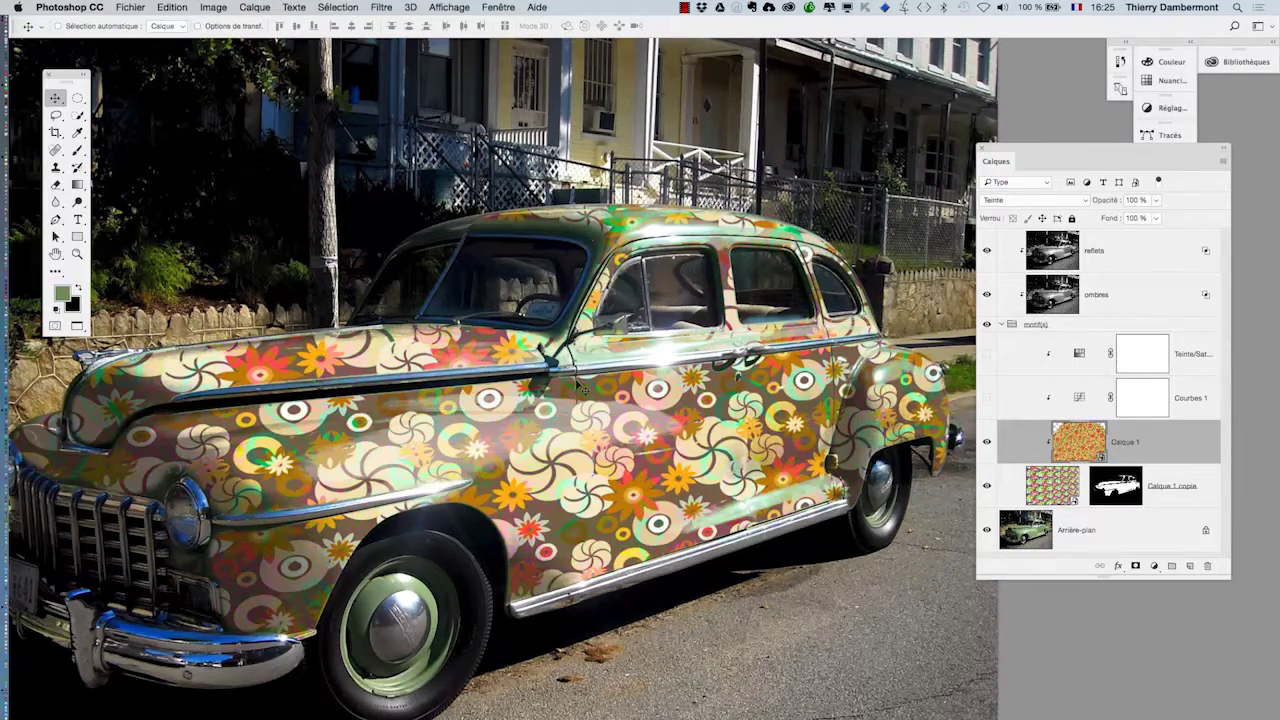
pyautogui.hotkey('shift', '-')
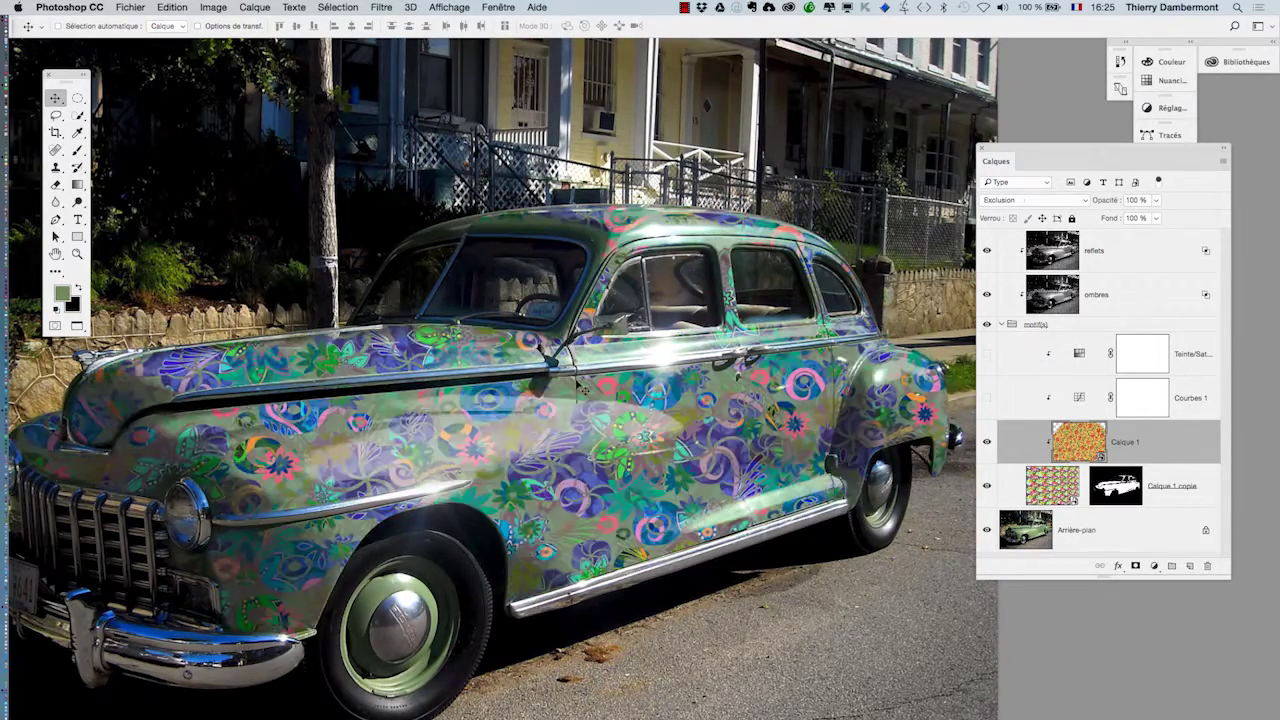
pyautogui.hotkey('shift', '-')
pyautogui.hotkey('shift', '-')
pyautogui.hotkey('shift', '-')
pyautogui.hotkey('shift', '-')
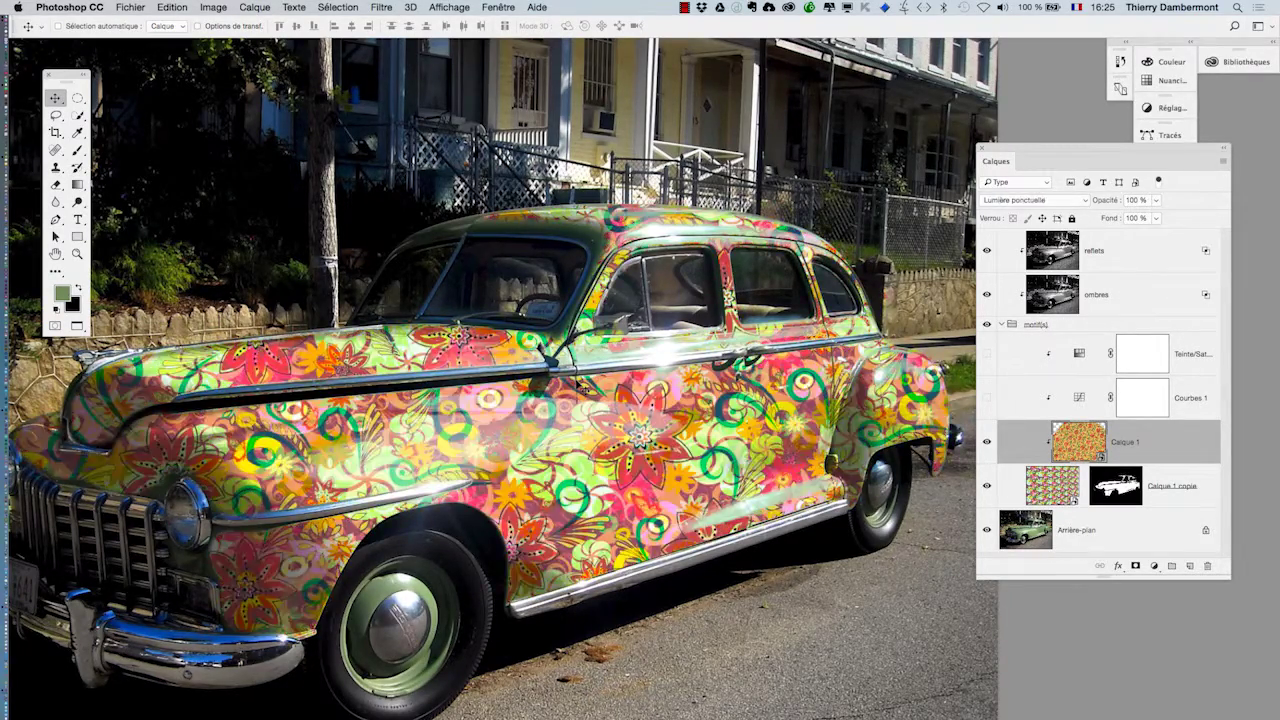
pyautogui.hotkey('shift', '-')
pyautogui.hotkey('shift', '-')
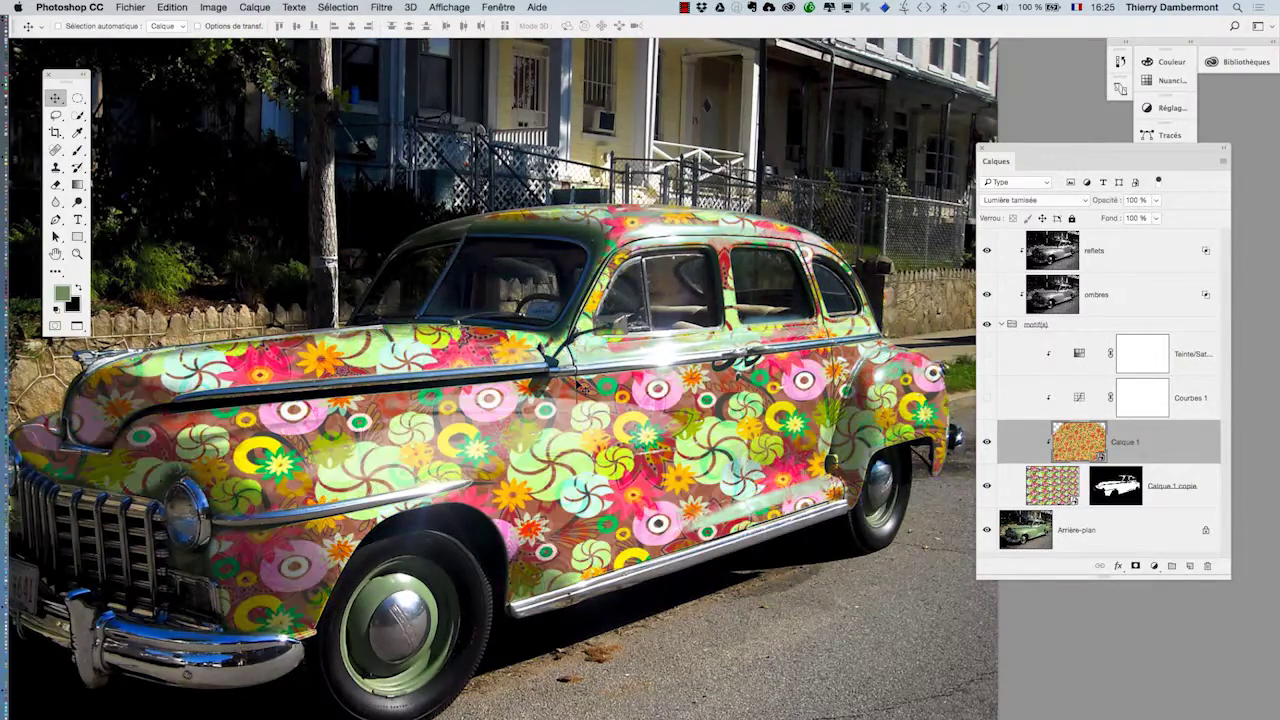
# - Step Calque 1's blend mode backward from Lumière tamisée past Superposition to Densité couleur - and beyond, returning to Superposition
pyautogui.hotkey('shift', '-')
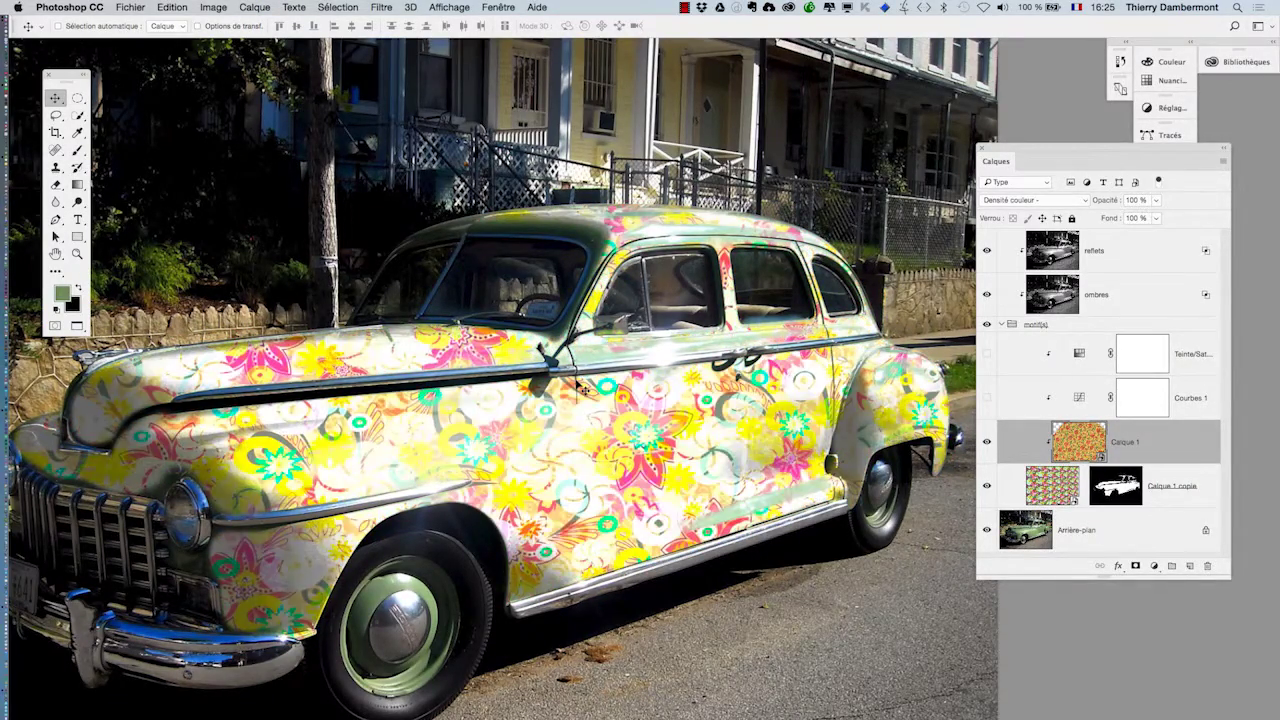
pyautogui.hotkey('shift', '-')
pyautogui.hotkey('shift', '-')
pyautogui.hotkey('shift', '-')
pyautogui.hotkey('shift', '-')
pyautogui.hotkey('shift', '-')
pyautogui.hotkey('shift', '+')
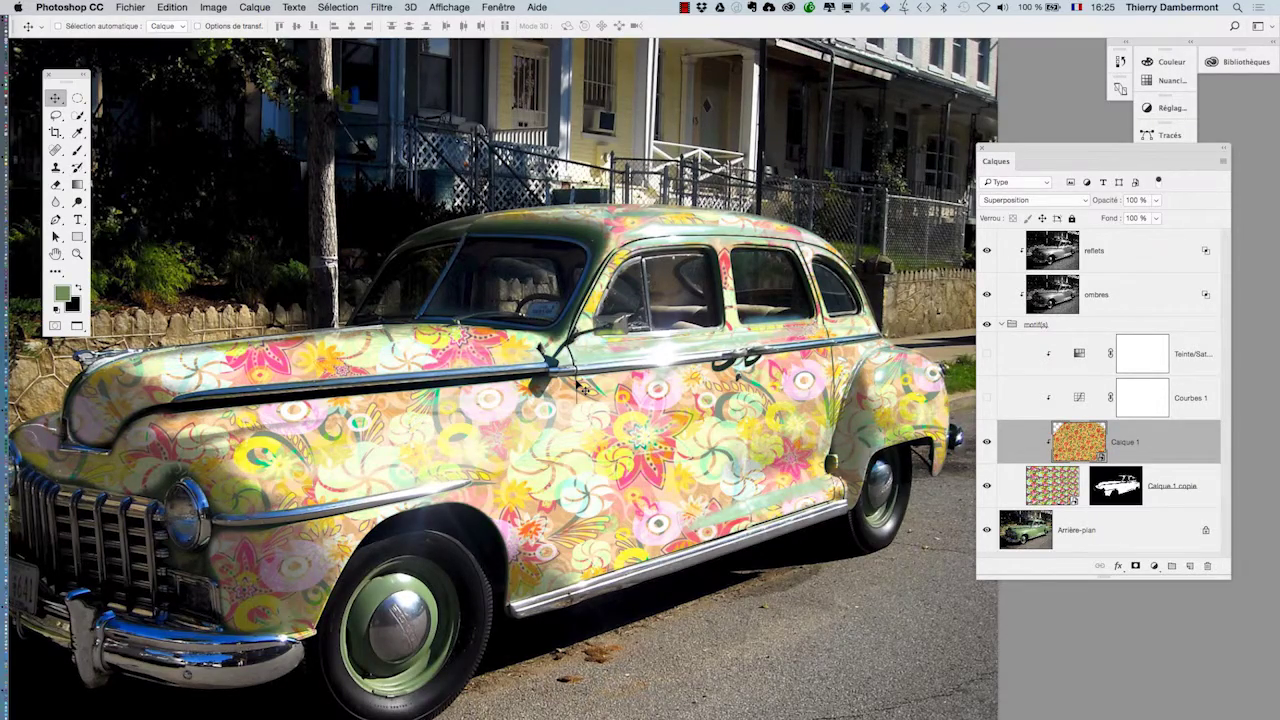
# - Step Calque 1's blend mode backward from Superposition through Densité couleur + to Fondu
pyautogui.hotkey('shift', '-')
pyautogui.hotkey('shift', '-')
pyautogui.hotkey('shift', '-')
pyautogui.hotkey('shift', '-')
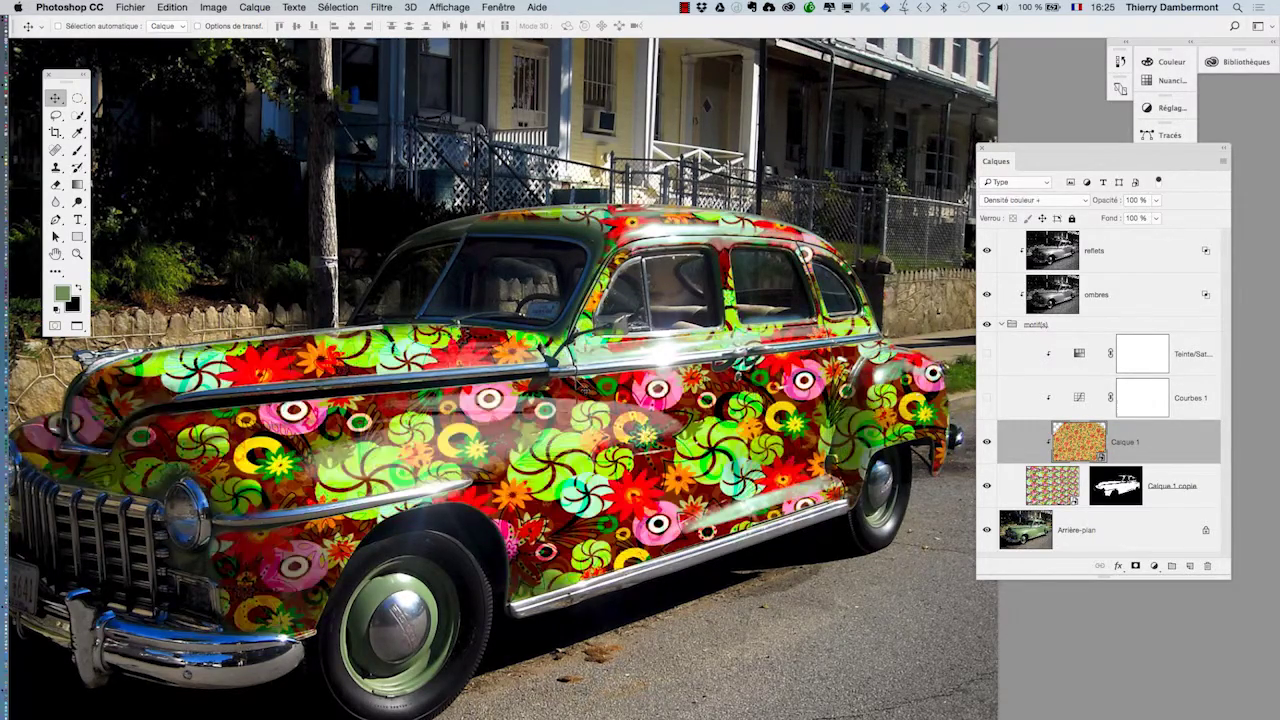
pyautogui.hotkey('shift', '-')
pyautogui.hotkey('shift', '-')
pyautogui.hotkey('shift', '+')
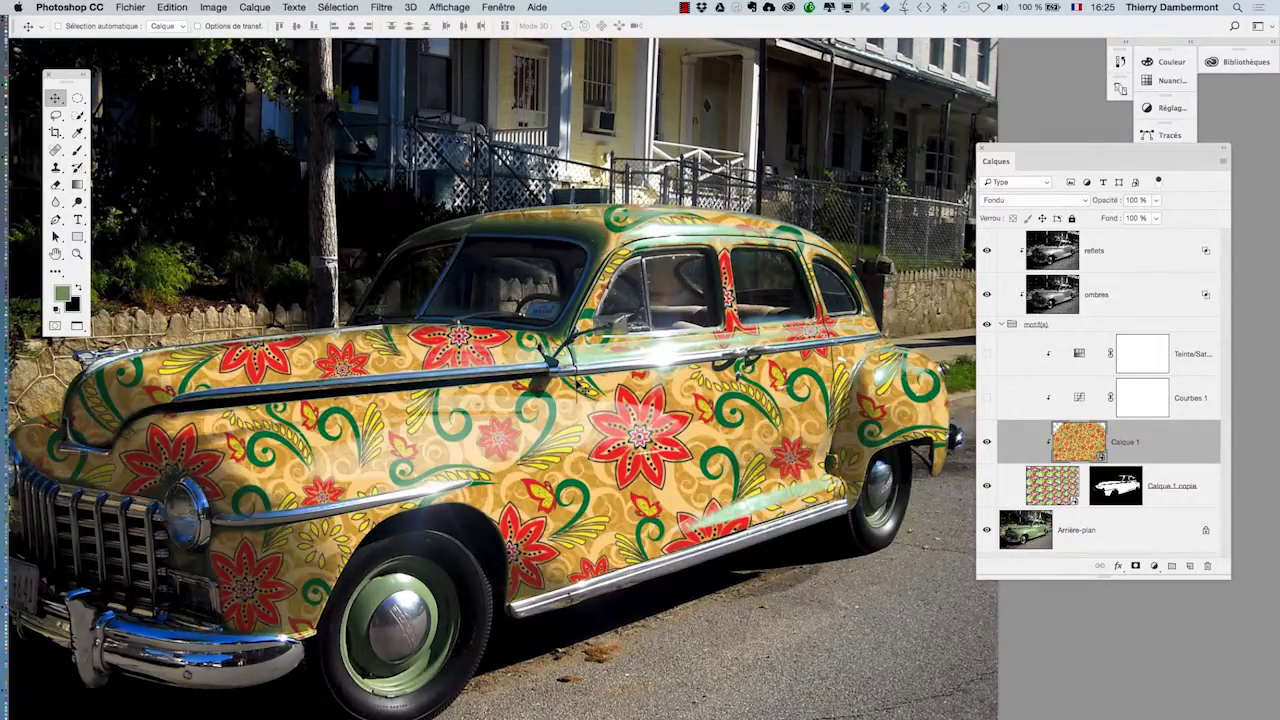
# - Try the Produit blend mode on Calque 1, and set the layer to Luminosité
pyautogui.hotkey('shift', '+')
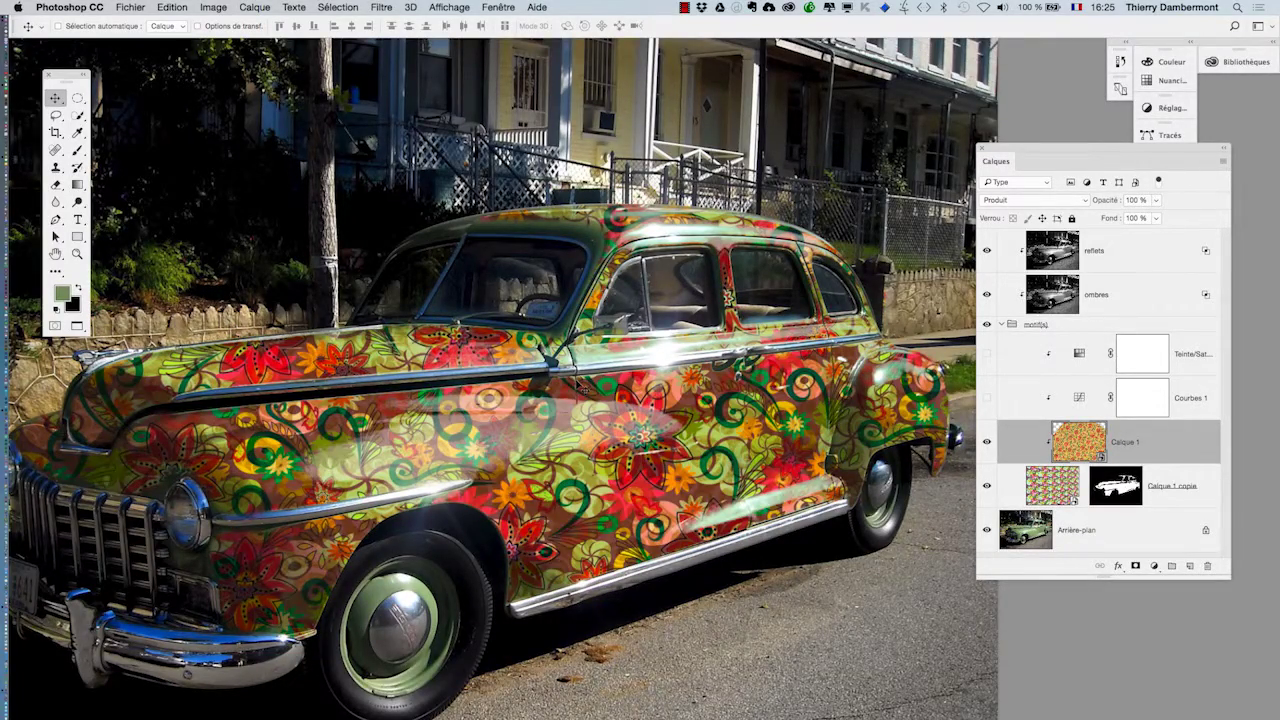
pyautogui.hotkey('shift', '-')
pyautogui.hotkey('shift', '-')
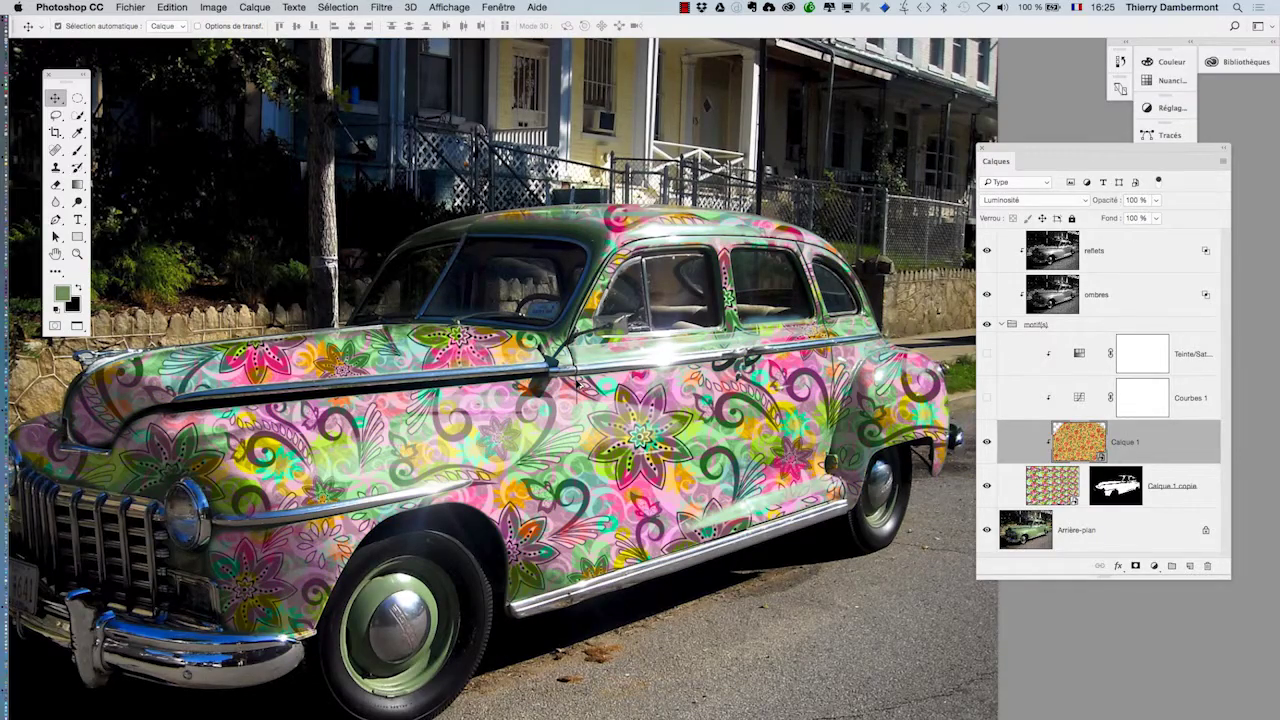
# - Save the document as a Photoshop file in the Vintage_car_on_Capitol_Hill series, inside the incrustation de texture dans Photoshop folder
pyautogui.scroll(-2, 533, 400)
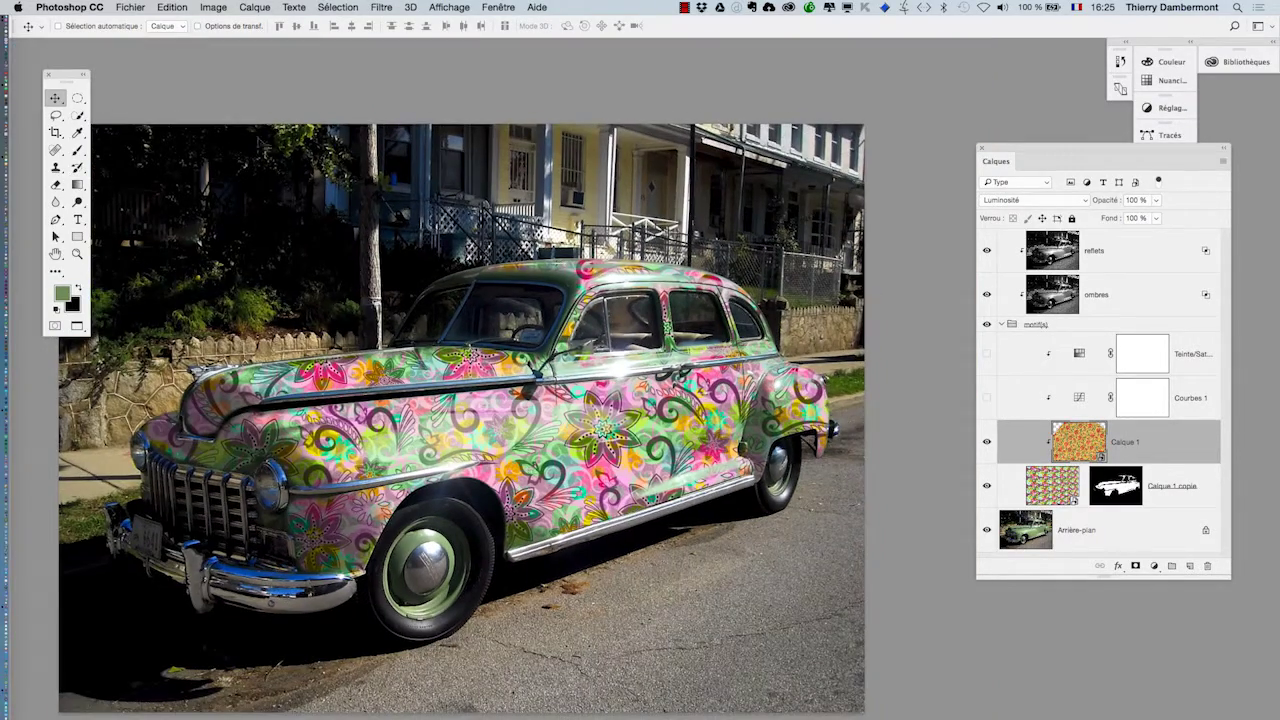
pyautogui.click(125, 7)
pyautogui.click(180, 144)
pyautogui.click(721, 57)
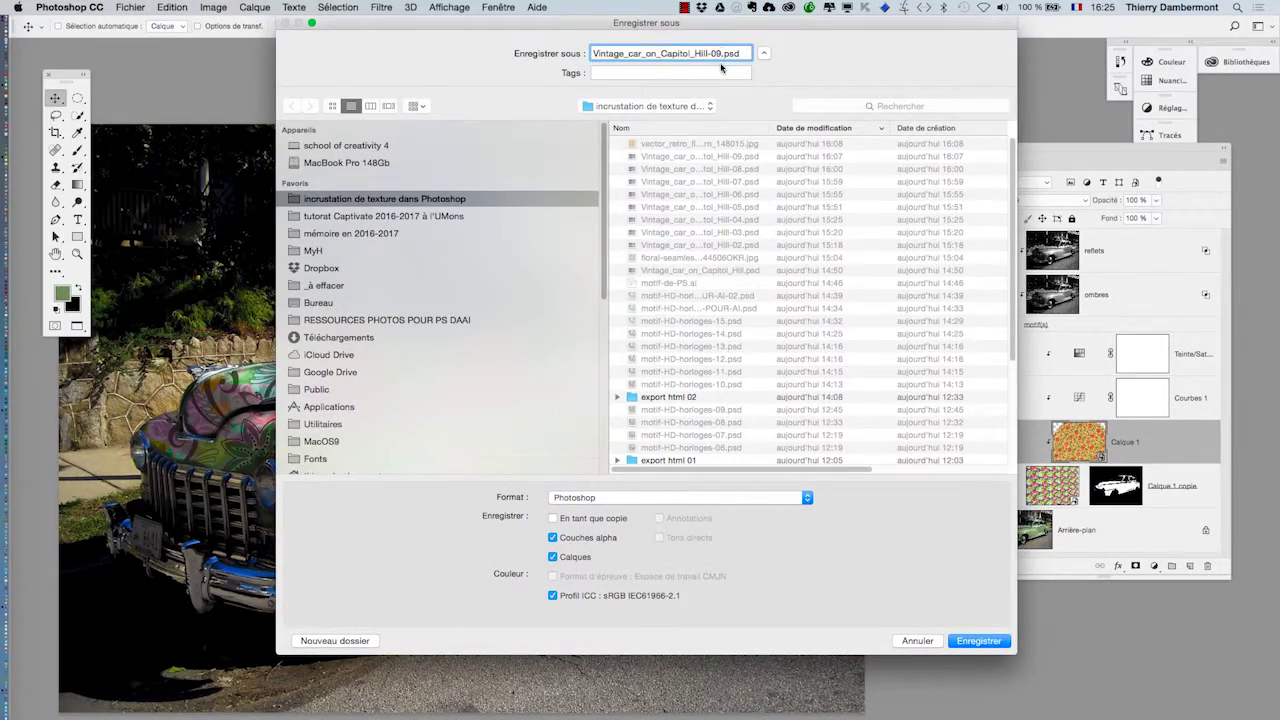
pyautogui.press('Return')
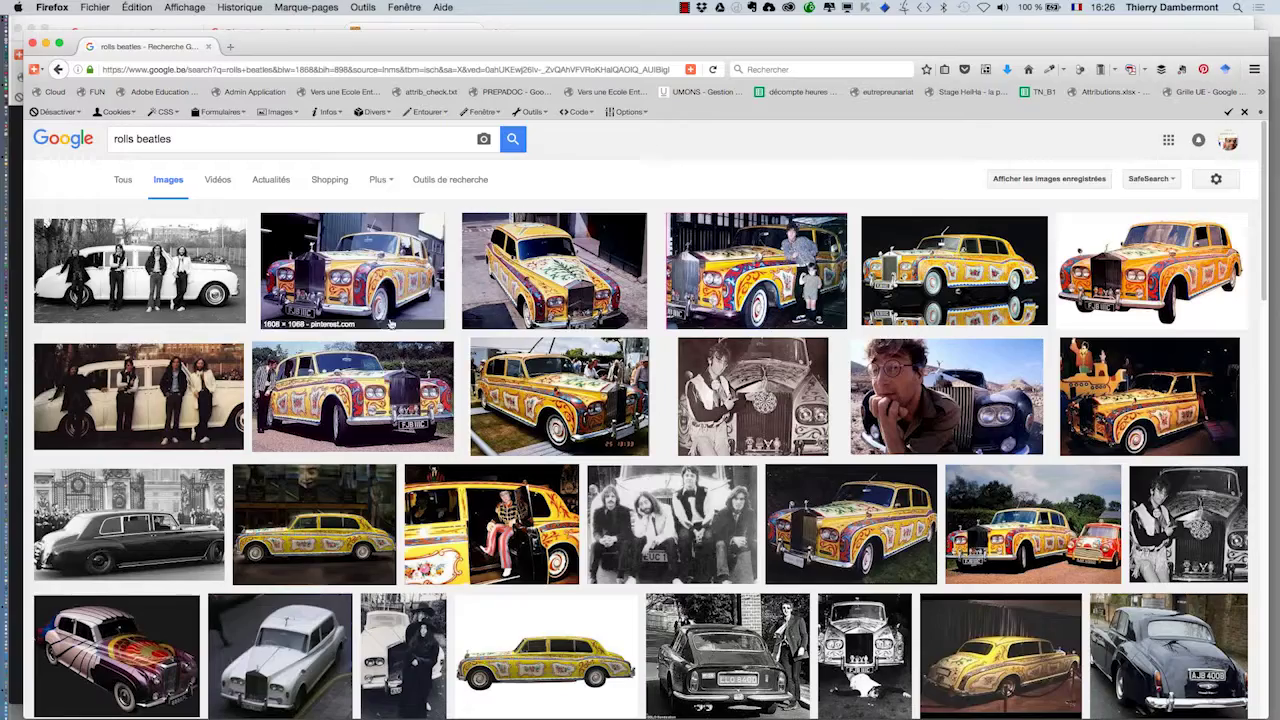
# - Switch to Firefox and open the full-size Beatle Photo Blog picture of the painted Rolls Royce from the rolls beatles image results
pyautogui.middleClick(340, 91)
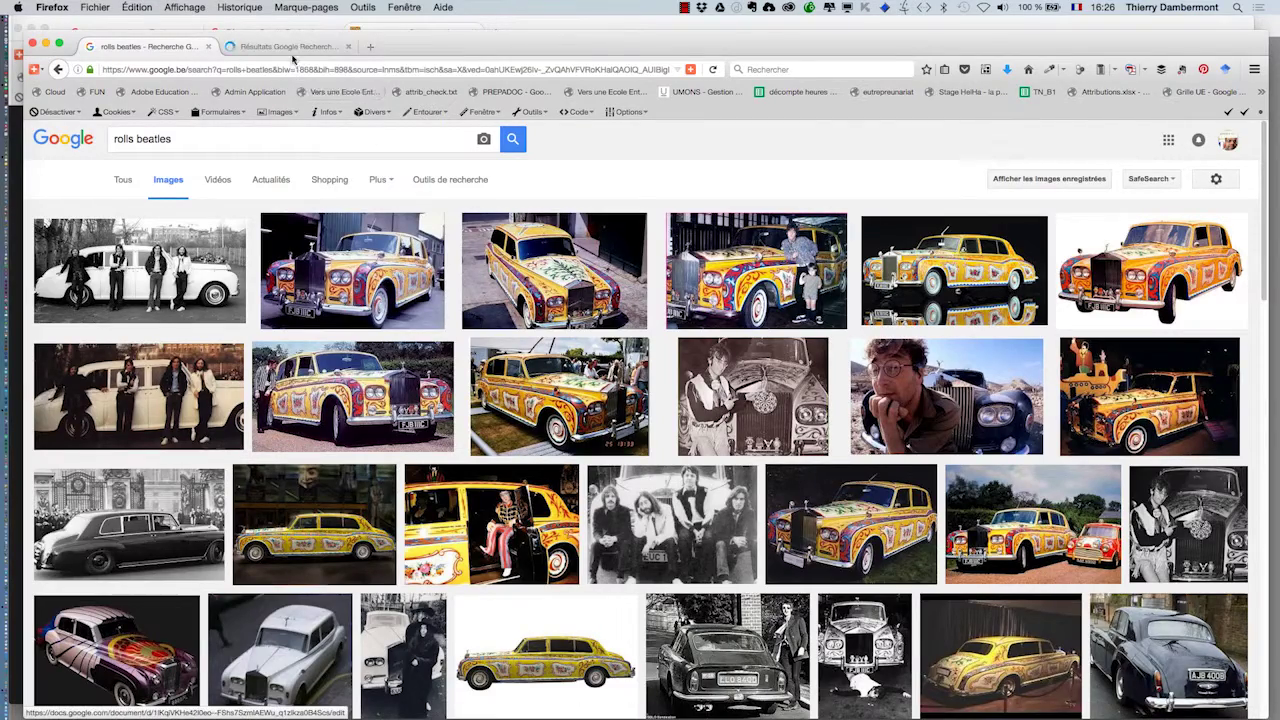
pyautogui.click(290, 48)
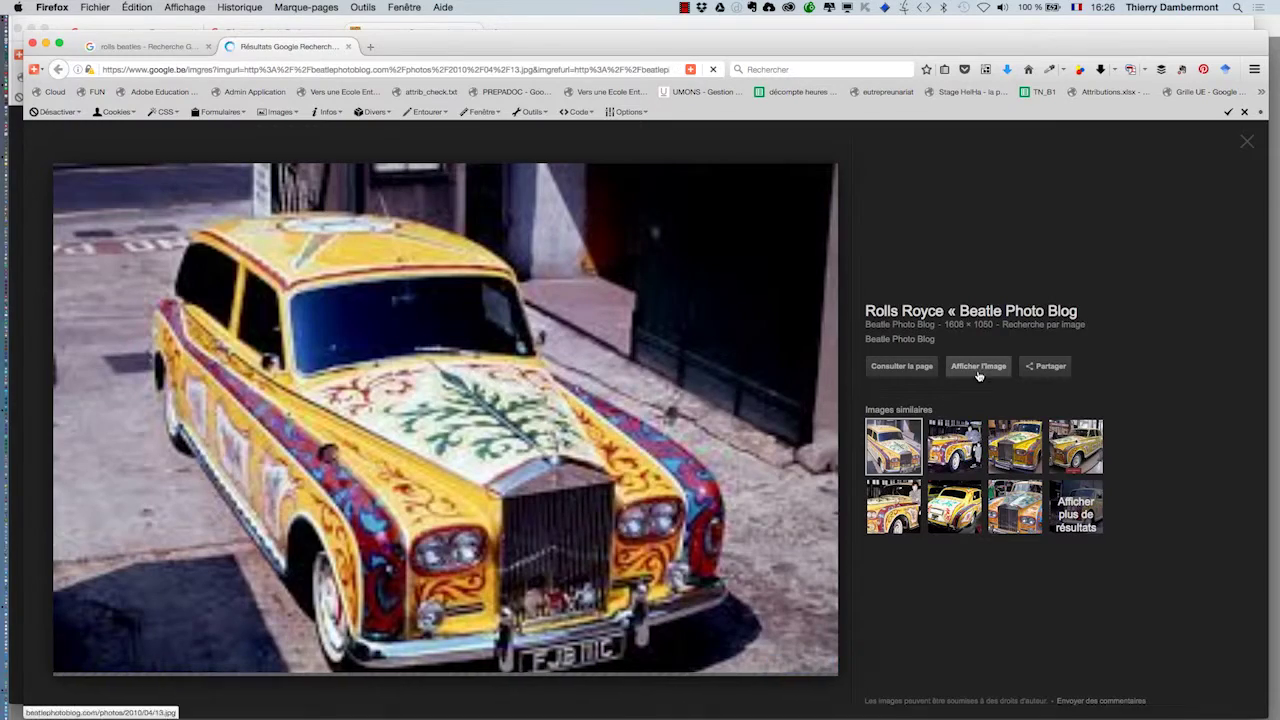
pyautogui.click(979, 366)
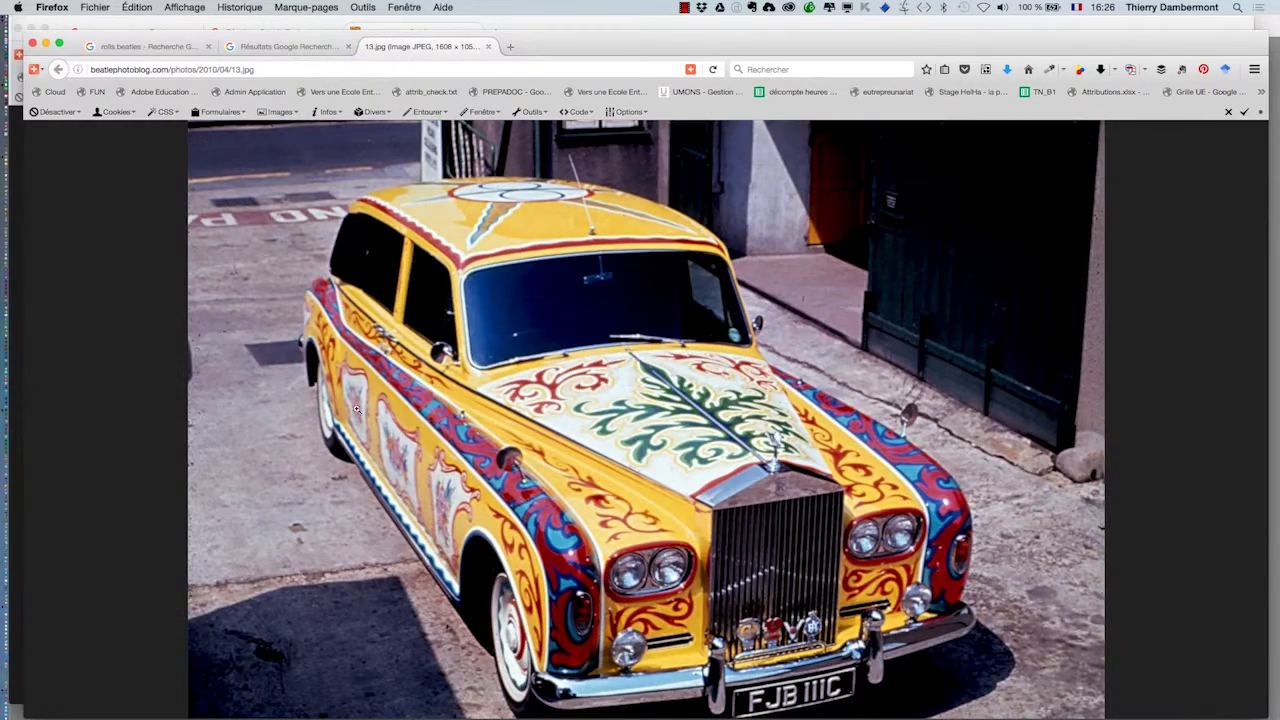
# - Return to the rolls beatles image results and view the full-size thecombination.ca picture of the painted yellow Rolls on grass
pyautogui.click(258, 52)
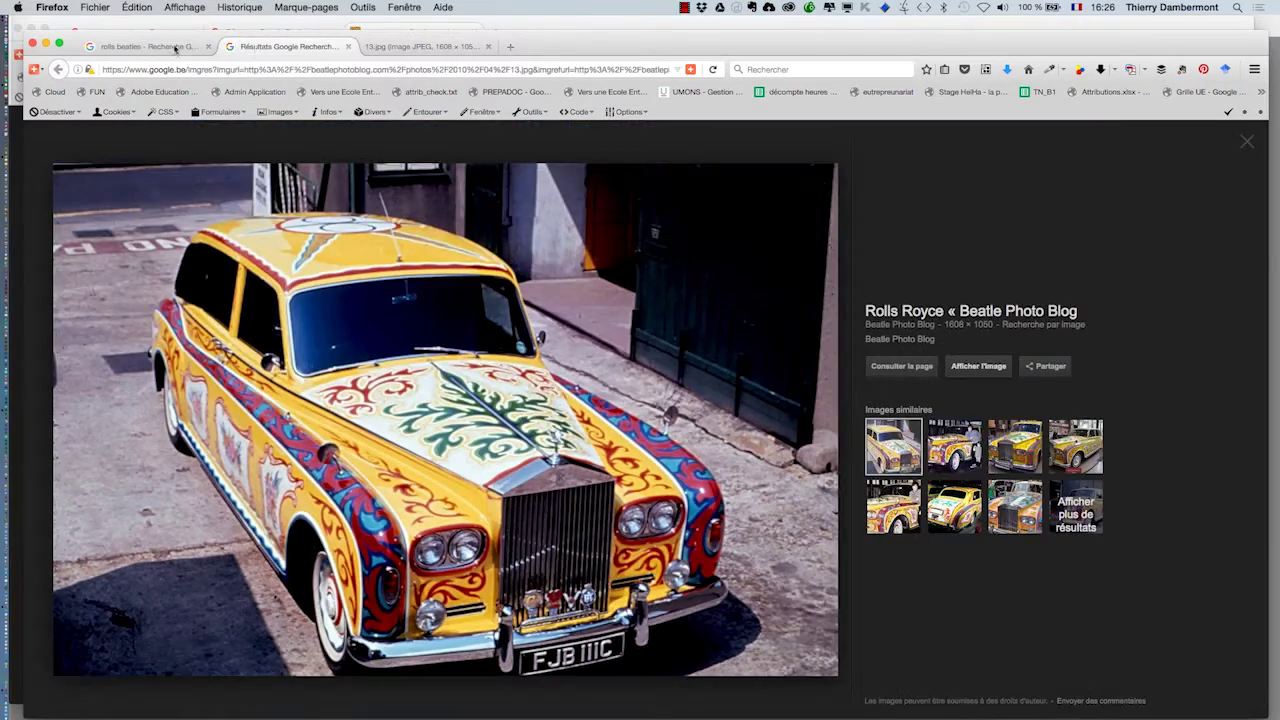
pyautogui.click(168, 48)
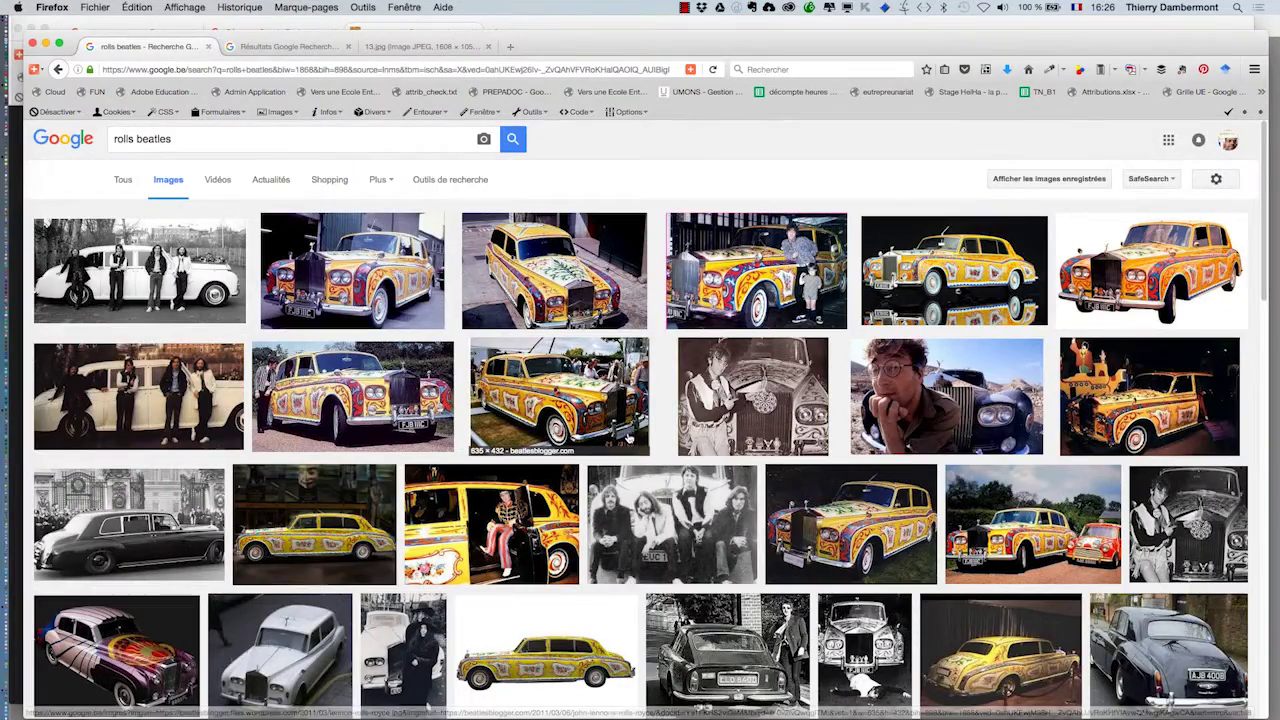
pyautogui.scroll(-3, 632, 435)
pyautogui.scroll(-4, 632, 435)
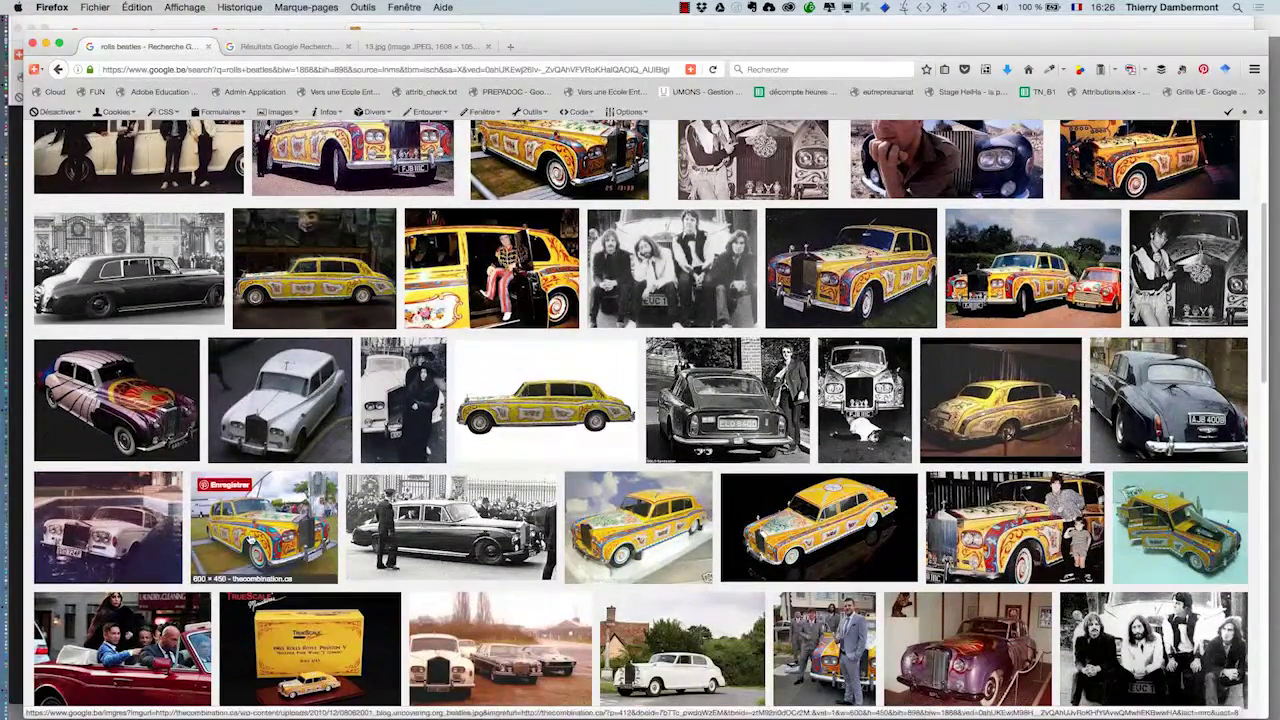
pyautogui.keyDown('super'); pyautogui.click(245, 535); pyautogui.keyUp('super')
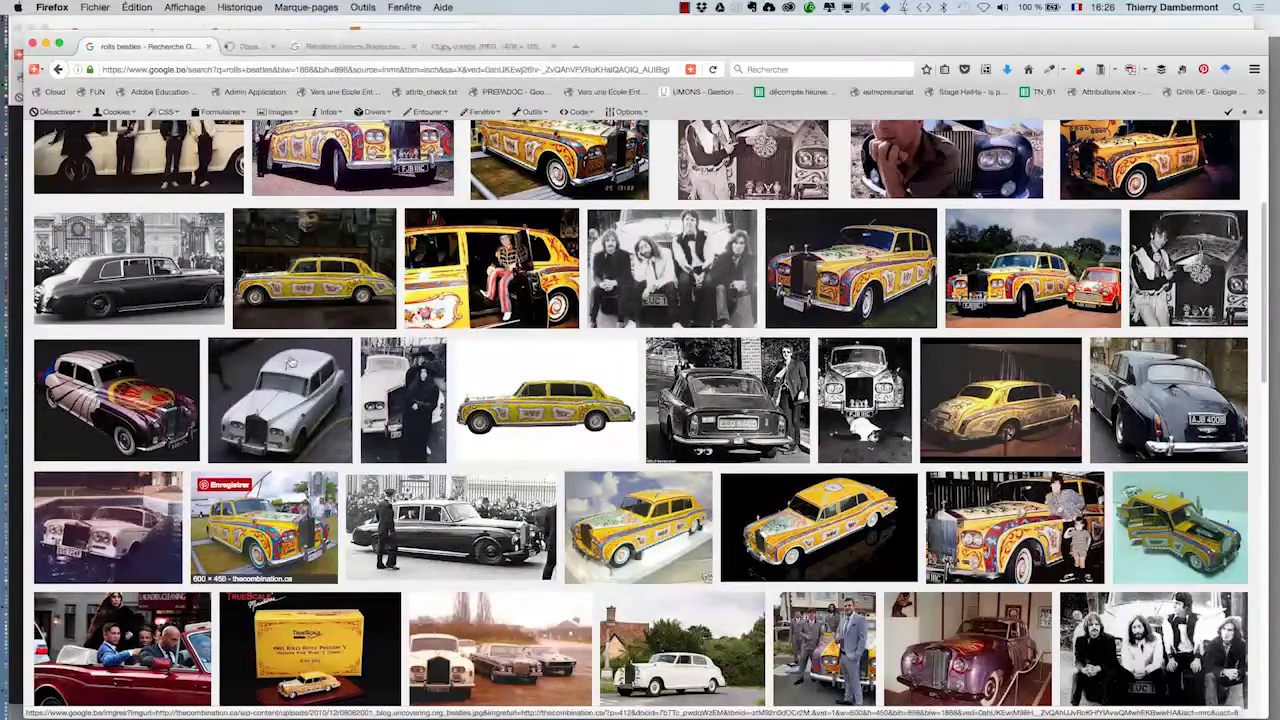
pyautogui.click(292, 47)
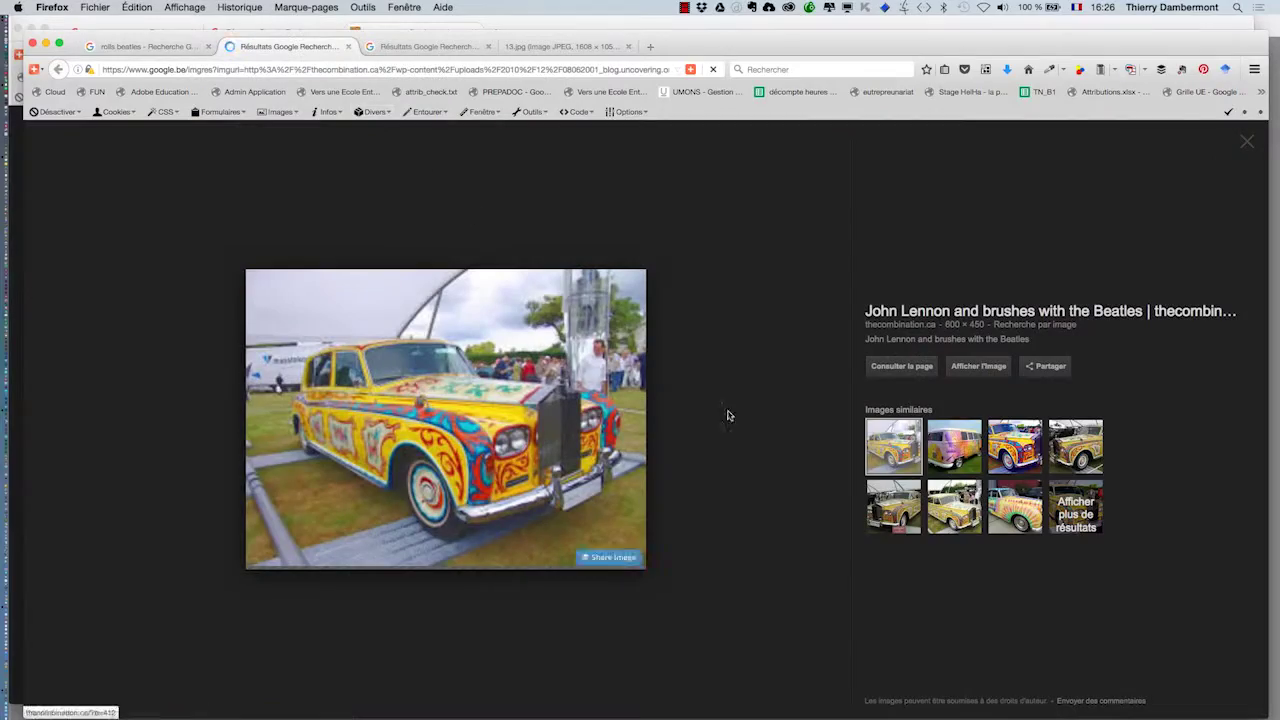
pyautogui.click(980, 366)
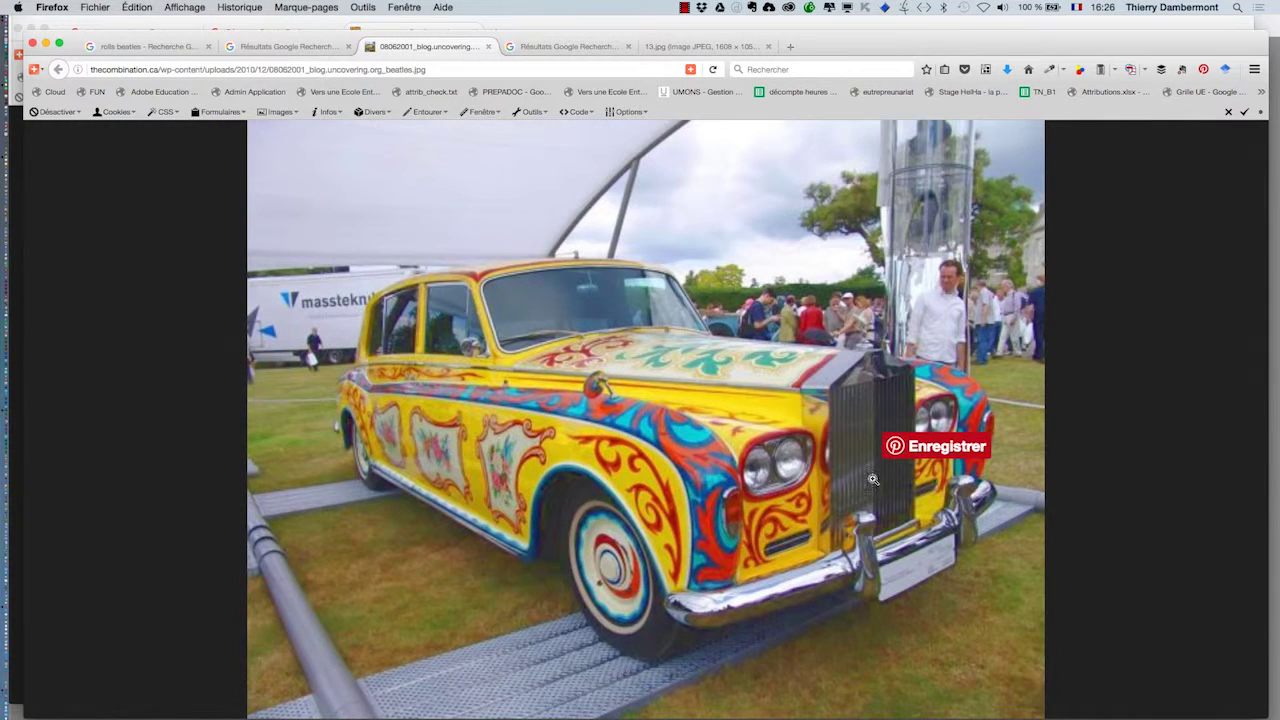
pyautogui.click(1028, 457)
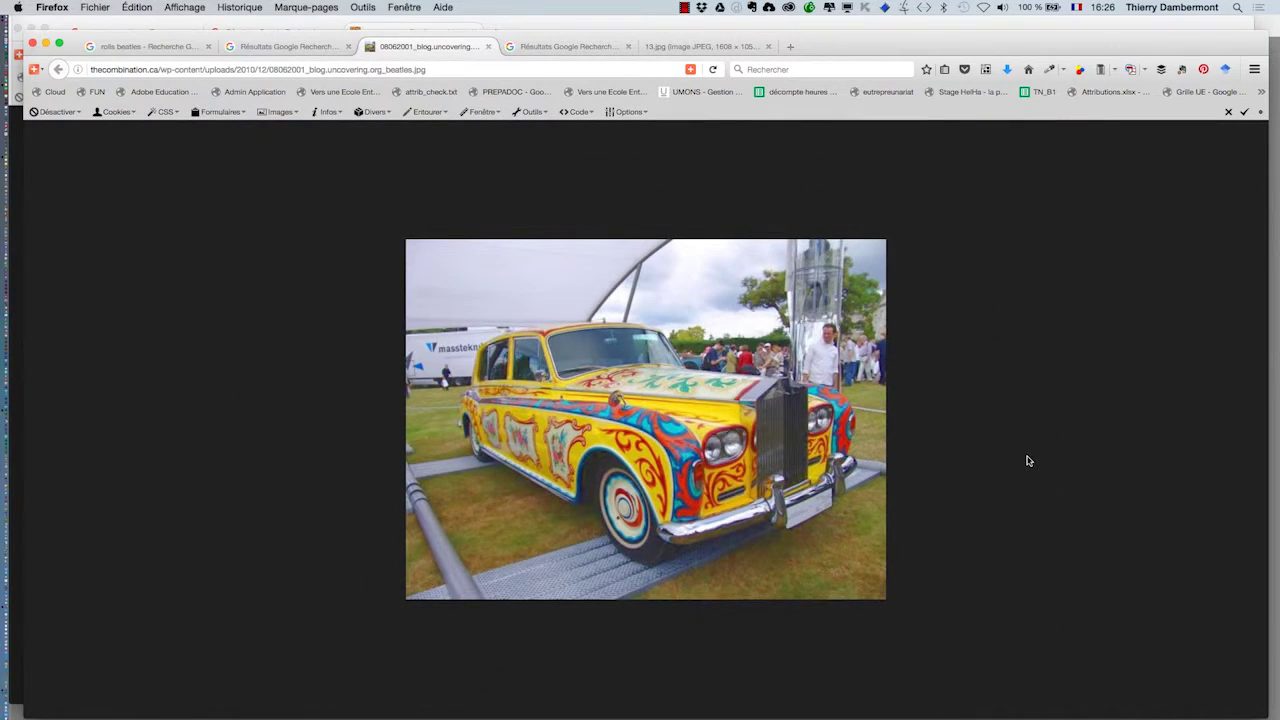